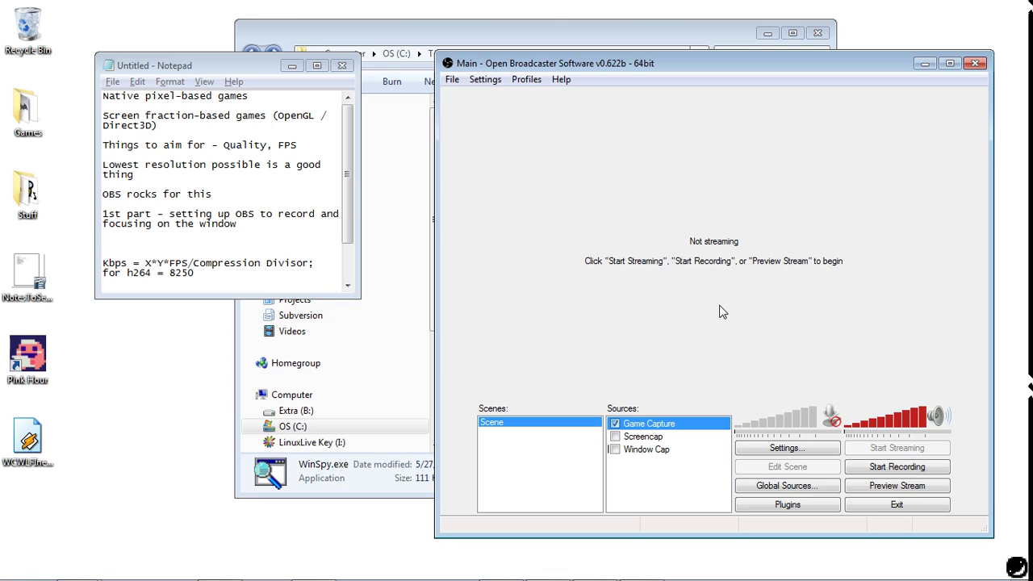
Step: In the notes, add 'High enough KBPS' on a new line below 'Quality, FPS'
{"action": "left_click", "coordinate": [306, 141]}
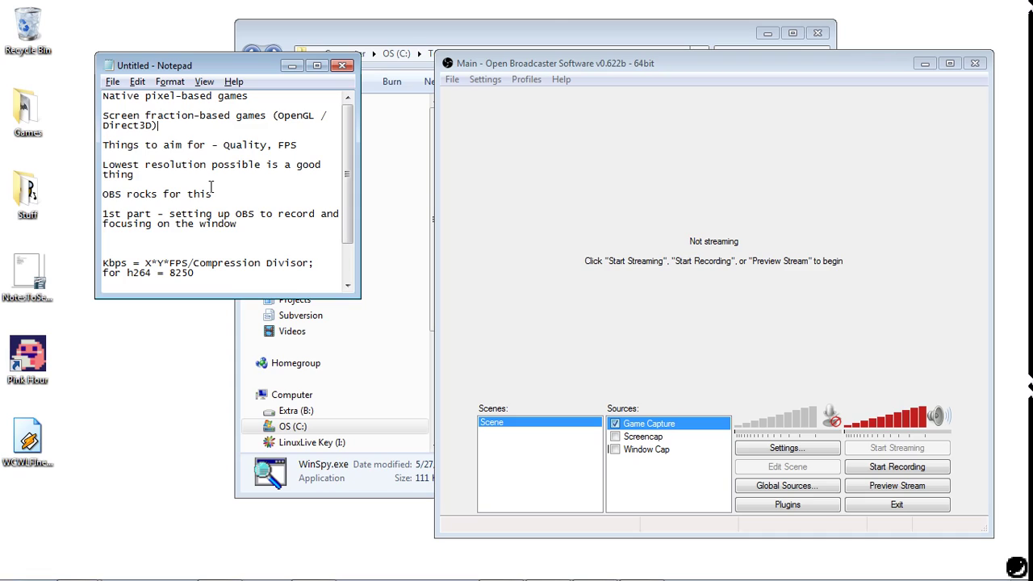
{"action": "left_click", "coordinate": [193, 129]}
{"action": "left_click", "coordinate": [182, 150]}
{"action": "key", "text": "Return"}
{"action": "key", "text": "Return"}
{"action": "key", "text": "Up"}
{"action": "type", "text": "Hi"}
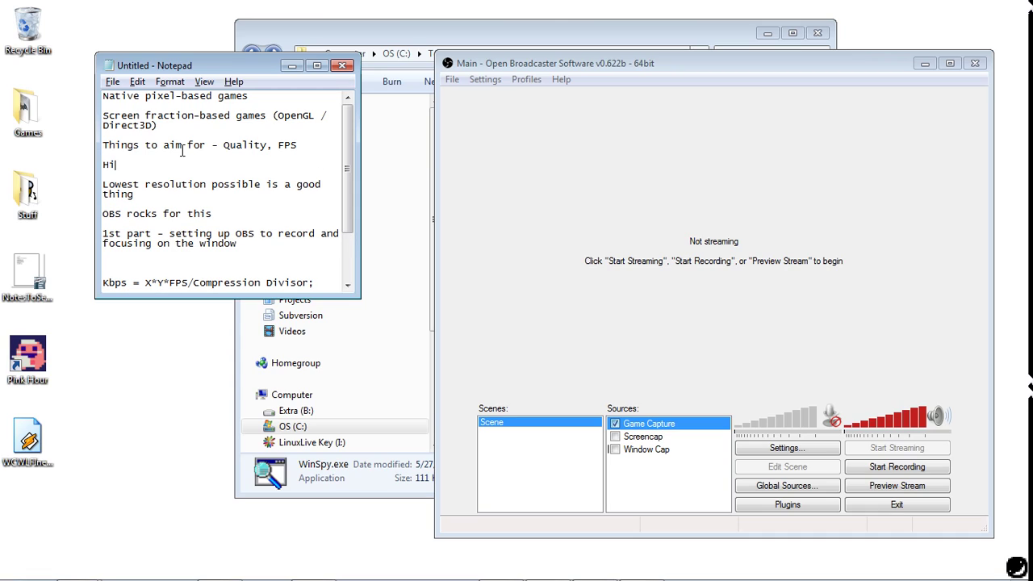
{"action": "type", "text": "gh enough KBPS"}
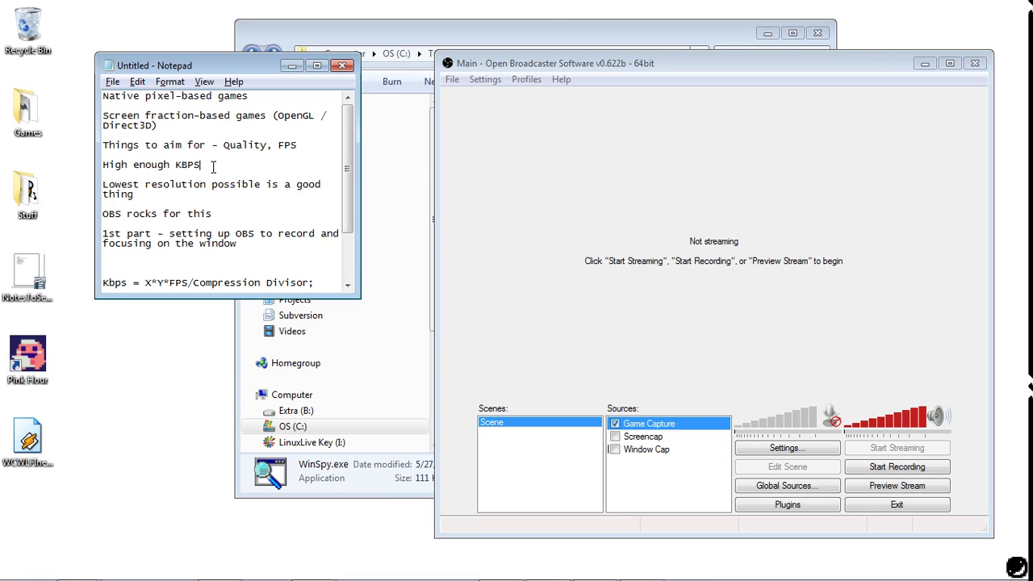
Step: Briefly switch to OBS, then return to the notes and highlight the 'High enough KBPS' line
{"action": "left_click", "coordinate": [734, 98]}
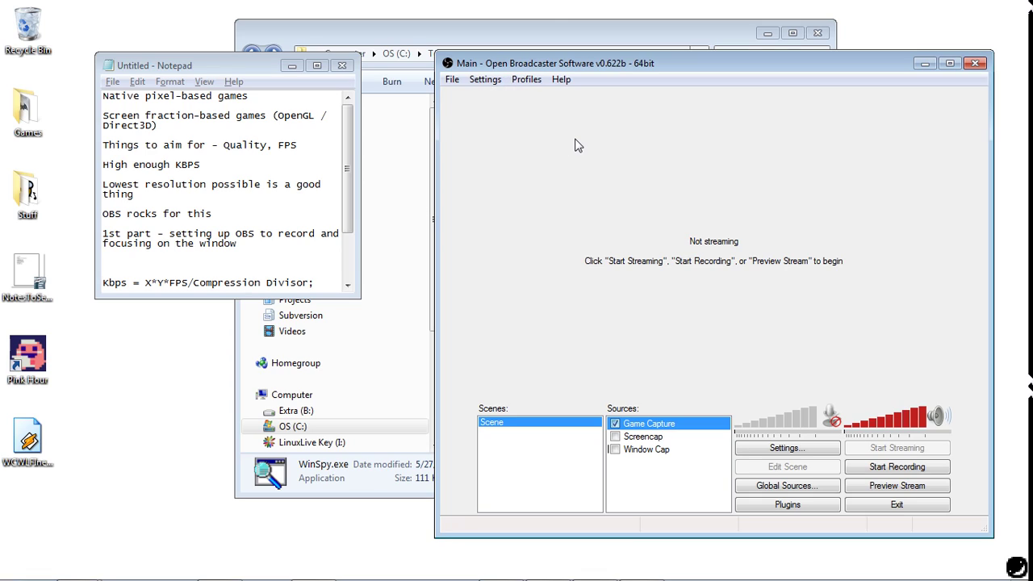
{"action": "left_click", "coordinate": [282, 164]}
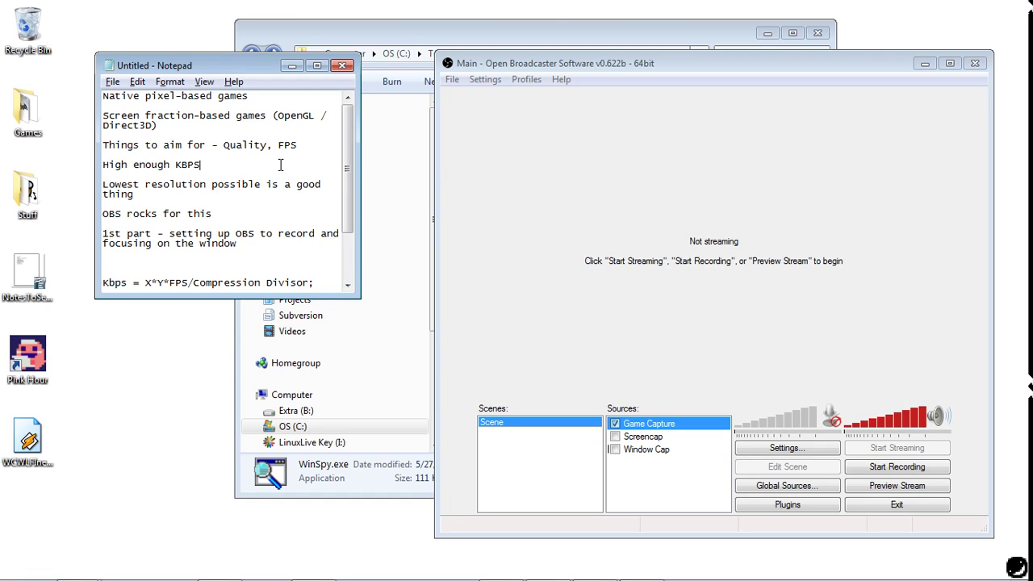
{"action": "left_click_drag", "start_coordinate": [242, 168], "coordinate": [102, 168]}
{"action": "left_click", "coordinate": [229, 167]}
{"action": "left_click_drag", "start_coordinate": [223, 146], "coordinate": [297, 164]}
{"action": "left_click", "coordinate": [273, 166]}
{"action": "left_click", "coordinate": [592, 241]}
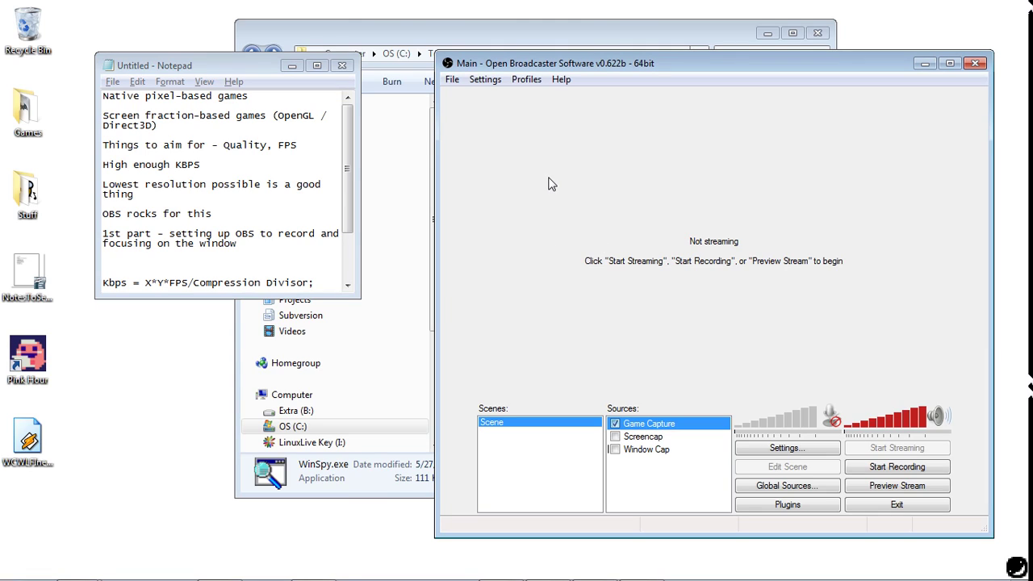
{"action": "left_click", "coordinate": [232, 152]}
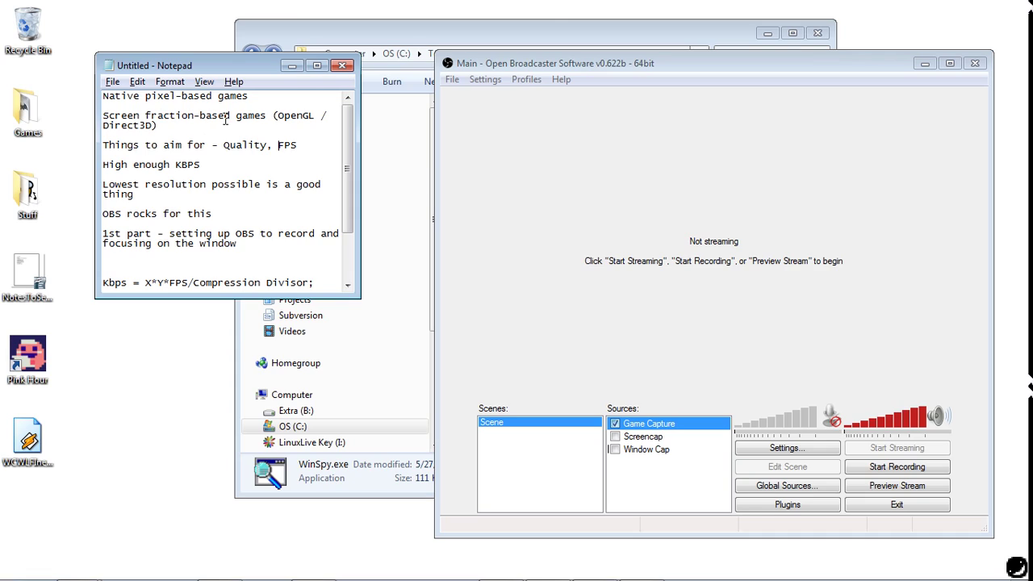
{"action": "left_click_drag", "start_coordinate": [256, 100], "coordinate": [67, 89]}
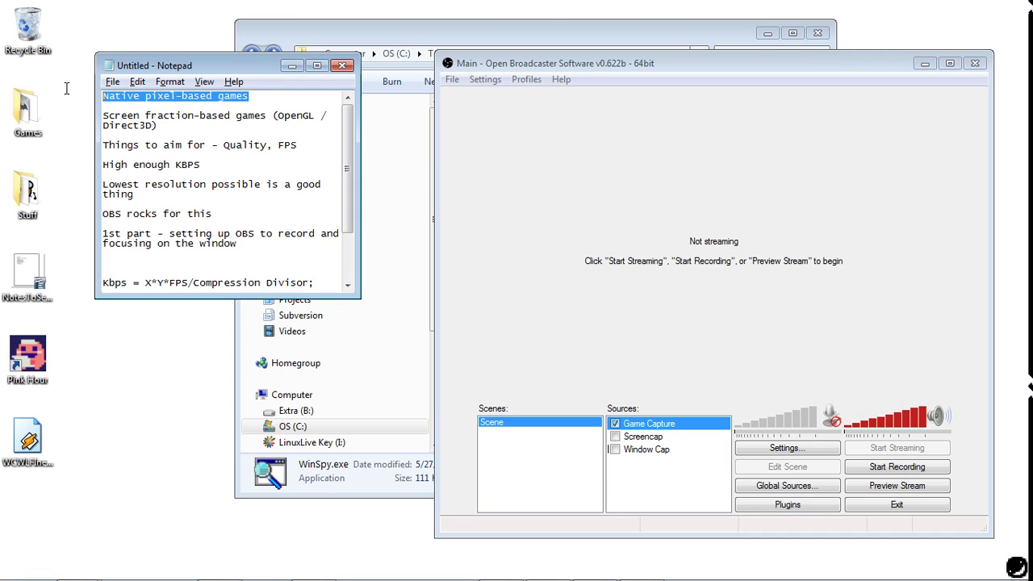
{"action": "left_click", "coordinate": [157, 125]}
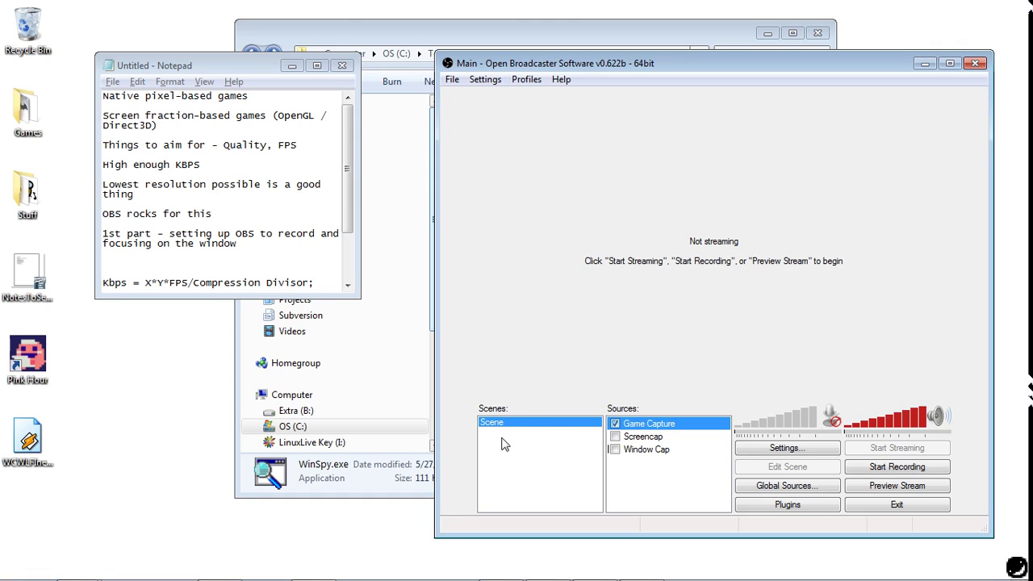
Step: Open and dismiss the scene's context menu, then select the Game Capture and Screencap sources
{"action": "right_click", "coordinate": [533, 440]}
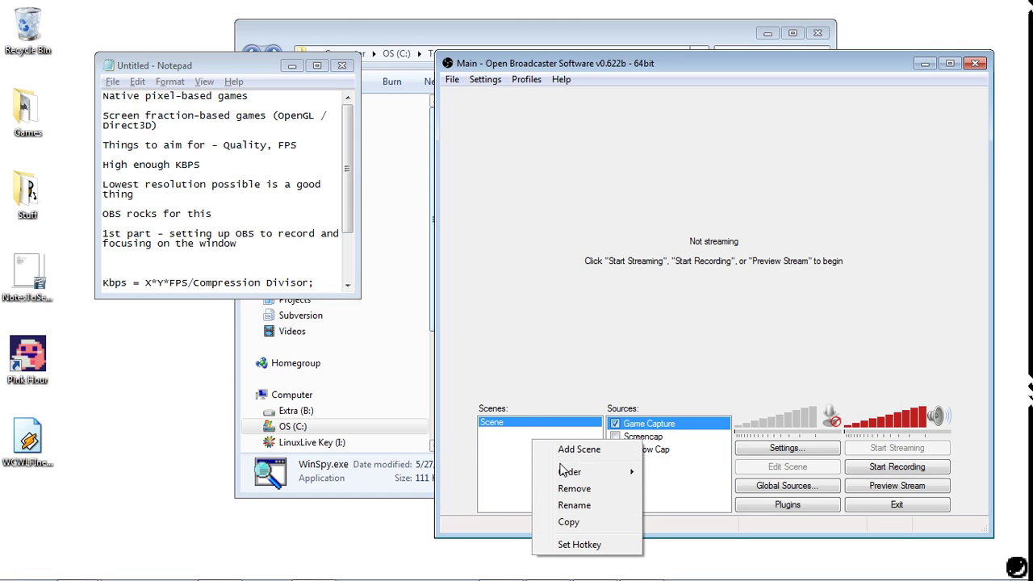
{"action": "key", "text": "Escape"}
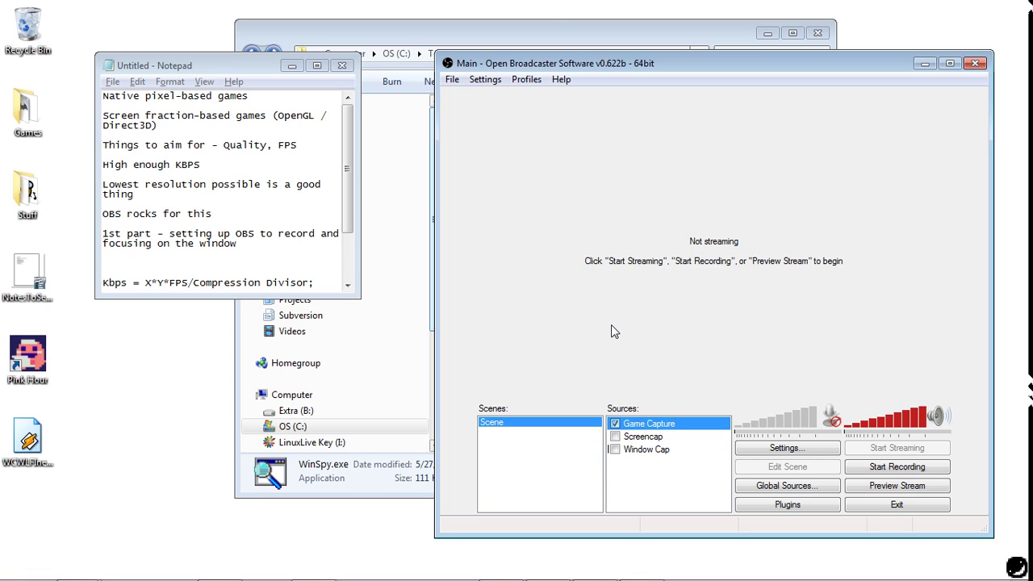
{"action": "right_click", "coordinate": [509, 441]}
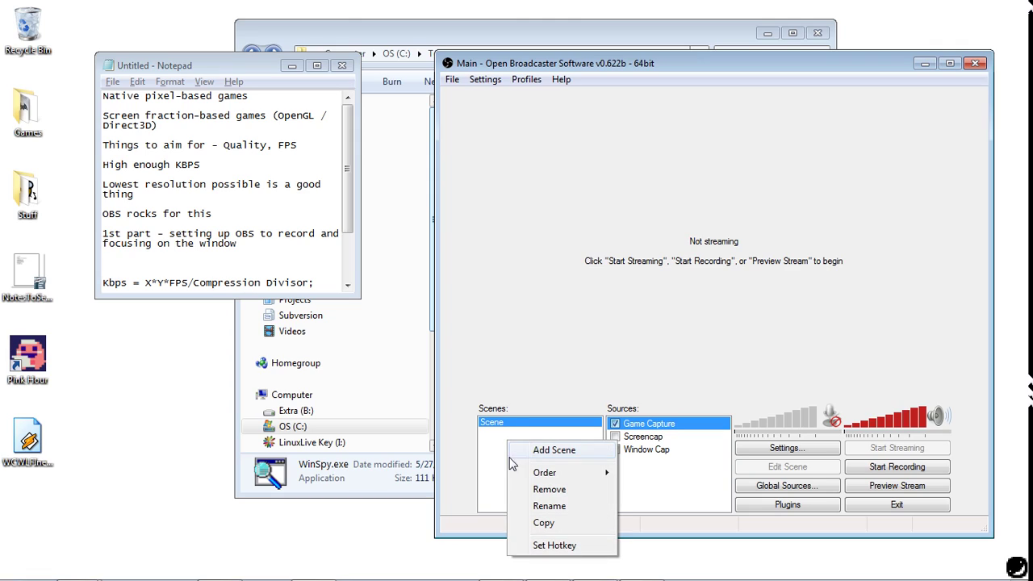
{"action": "left_click", "coordinate": [654, 485]}
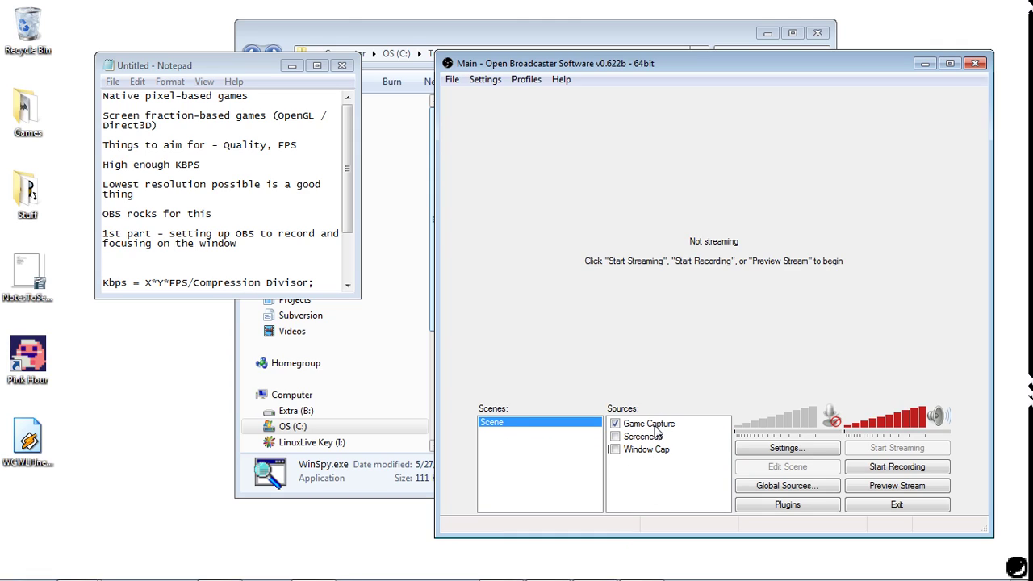
{"action": "left_click", "coordinate": [655, 427]}
{"action": "left_click", "coordinate": [650, 440]}
Step: Browse the add-source menu without adding anything, then open the Game Capture source's Properties
{"action": "right_click", "coordinate": [652, 477]}
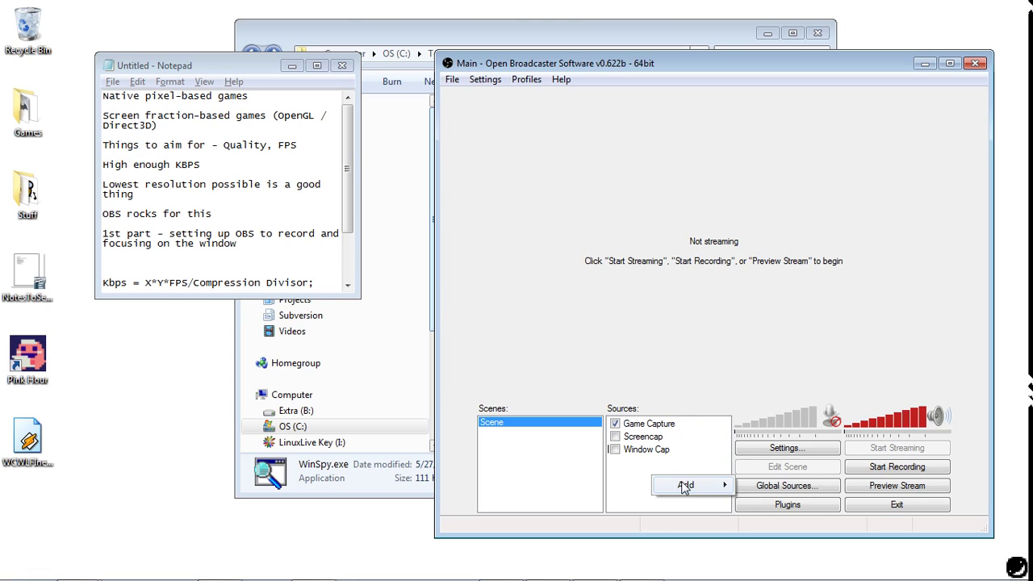
{"action": "mouse_move", "coordinate": [684, 486]}
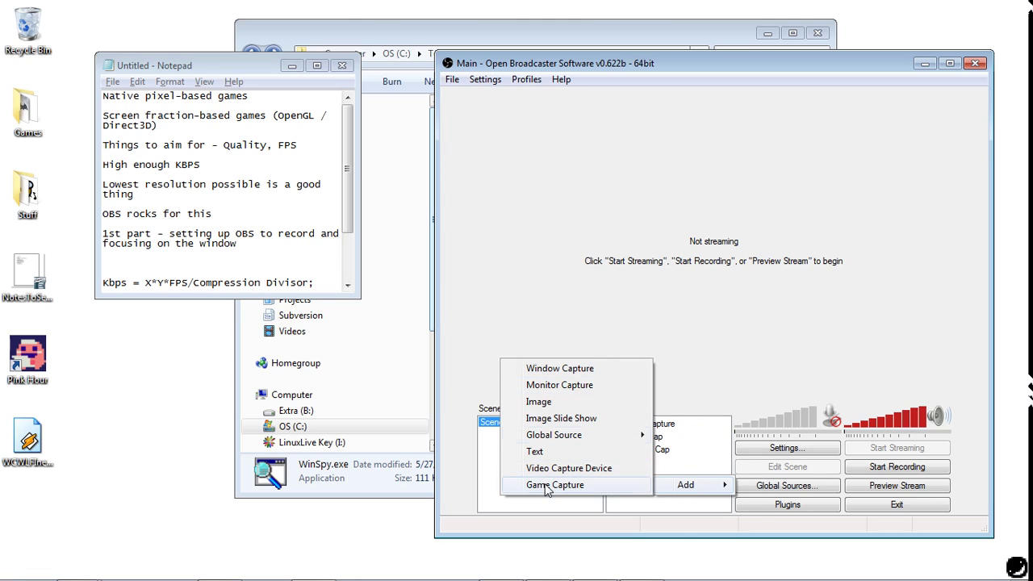
{"action": "mouse_move", "coordinate": [573, 443]}
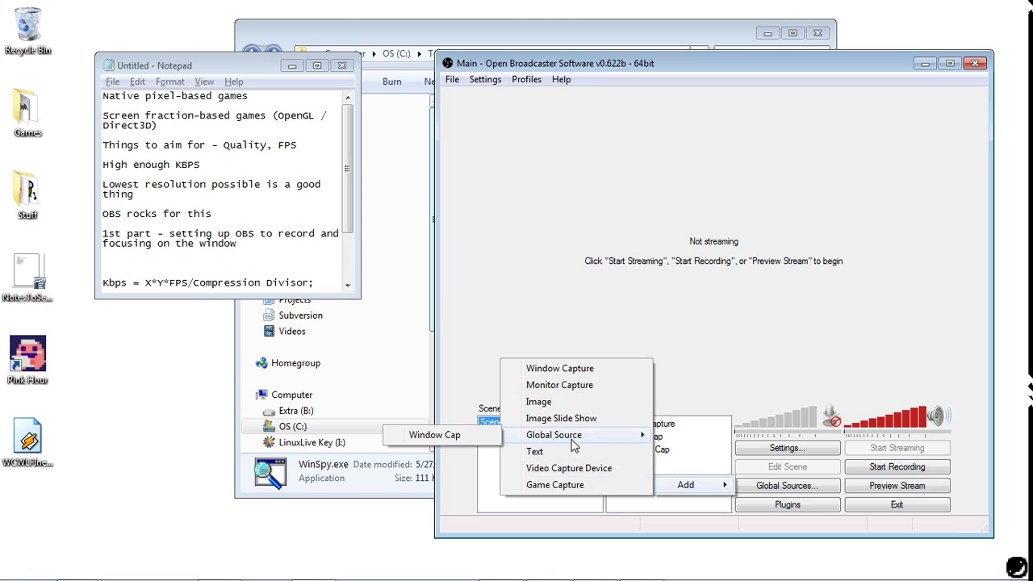
{"action": "left_click", "coordinate": [676, 315]}
{"action": "left_click", "coordinate": [669, 438]}
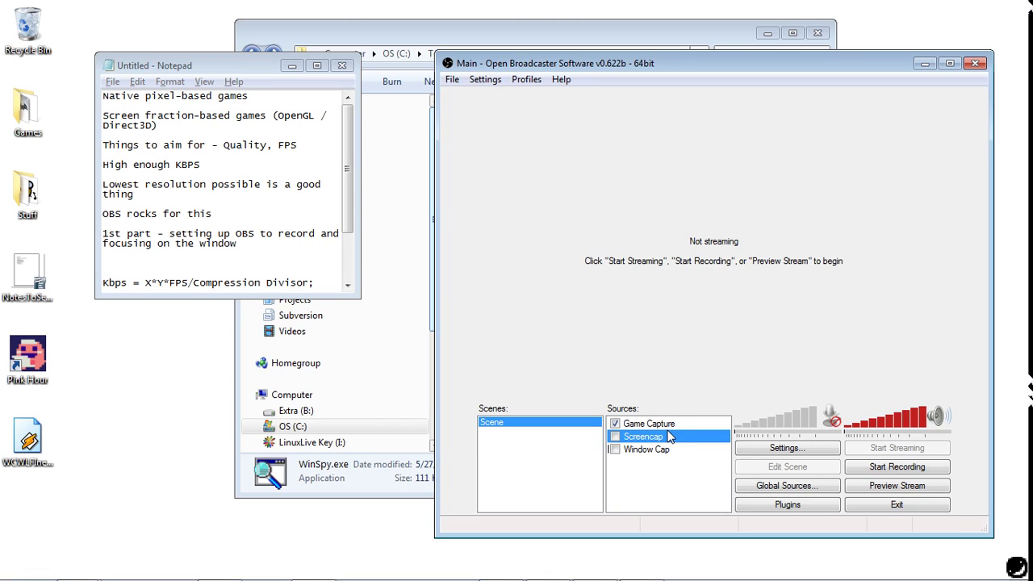
{"action": "left_click", "coordinate": [654, 424]}
{"action": "right_click", "coordinate": [653, 481]}
{"action": "mouse_move", "coordinate": [686, 491]}
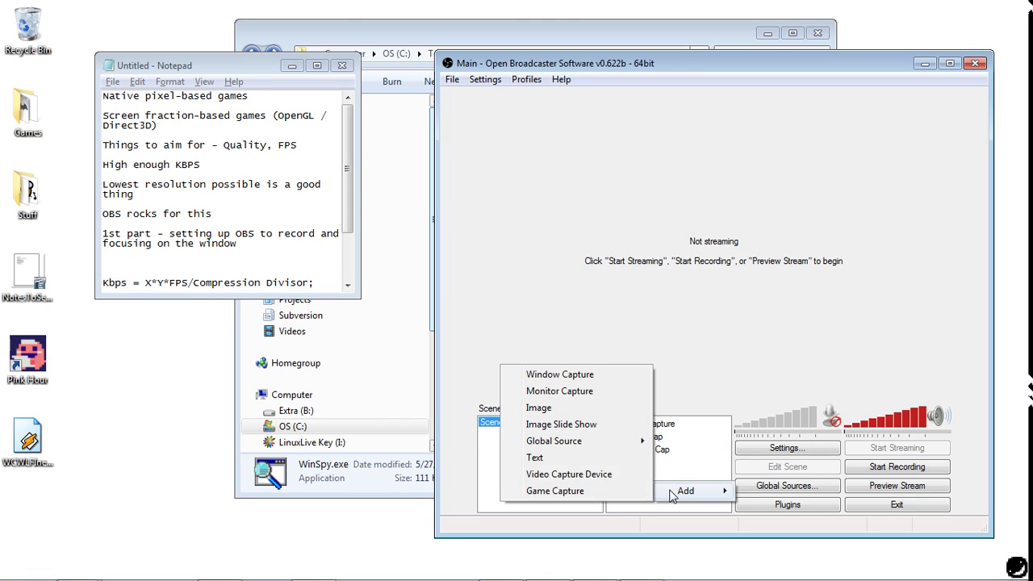
{"action": "left_click", "coordinate": [622, 482]}
{"action": "left_click", "coordinate": [628, 310]}
{"action": "right_click", "coordinate": [662, 426]}
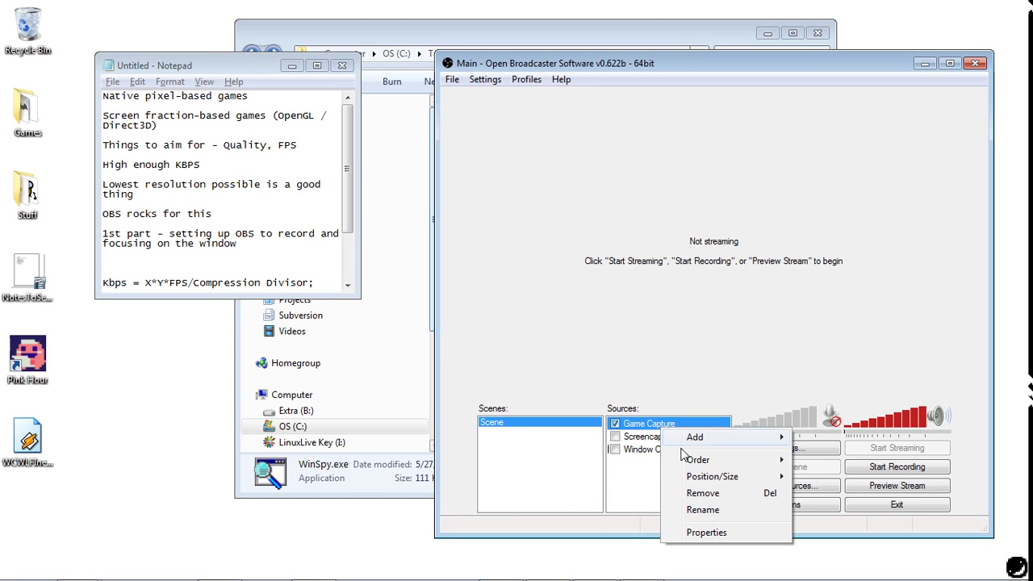
{"action": "left_click", "coordinate": [706, 532]}
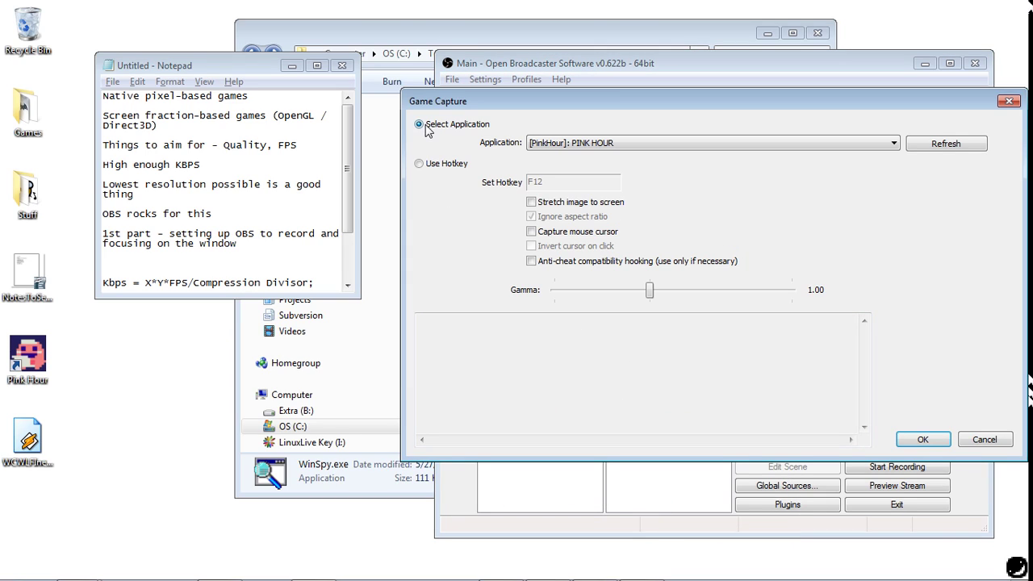
Step: Toggle Game Capture to hotkey mode and back to the PINK HOUR application, then confirm with OK
{"action": "left_click", "coordinate": [458, 164]}
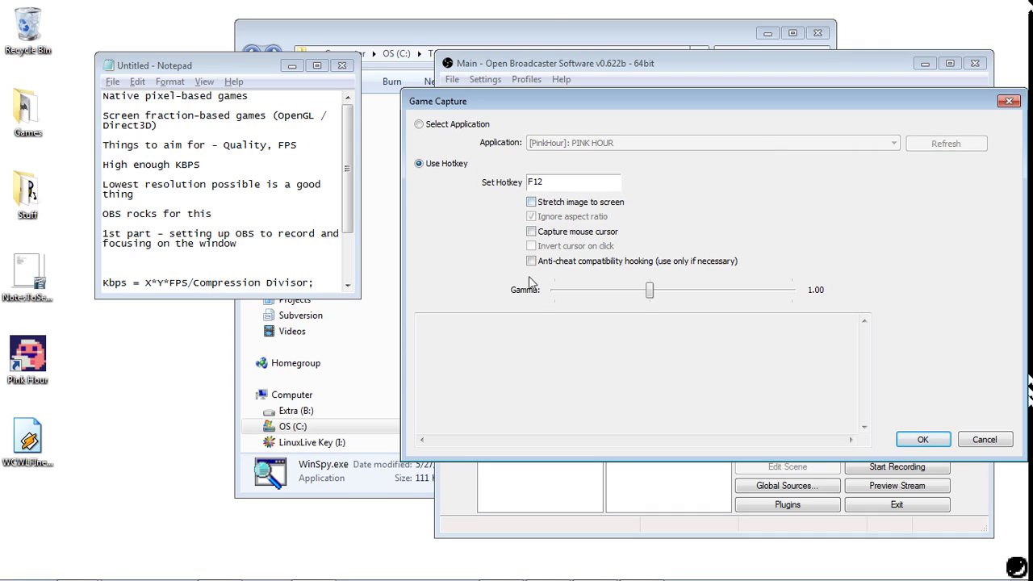
{"action": "left_click", "coordinate": [437, 126]}
{"action": "left_click", "coordinate": [963, 440]}
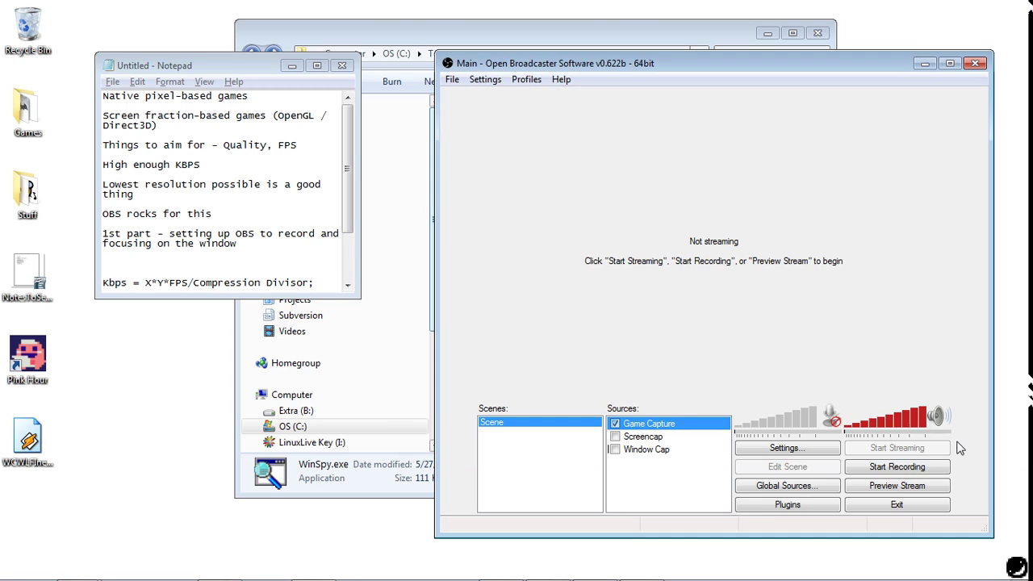
{"action": "mouse_move", "coordinate": [492, 569]}
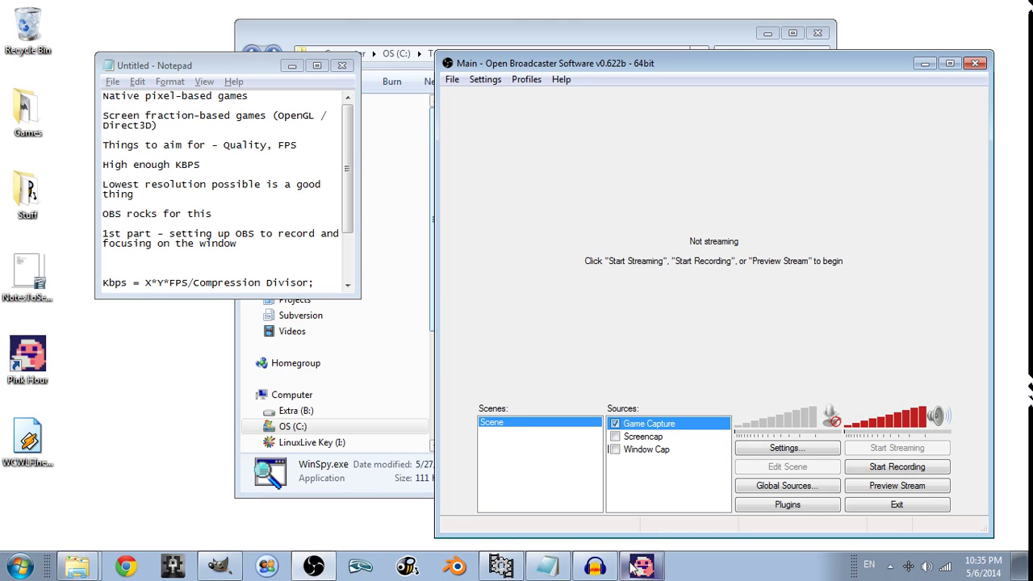
Step: Open OBS Settings, look through the Advanced, Audio, Broadcast, Video, Encoding and General pages, then close it
{"action": "left_click", "coordinate": [765, 452]}
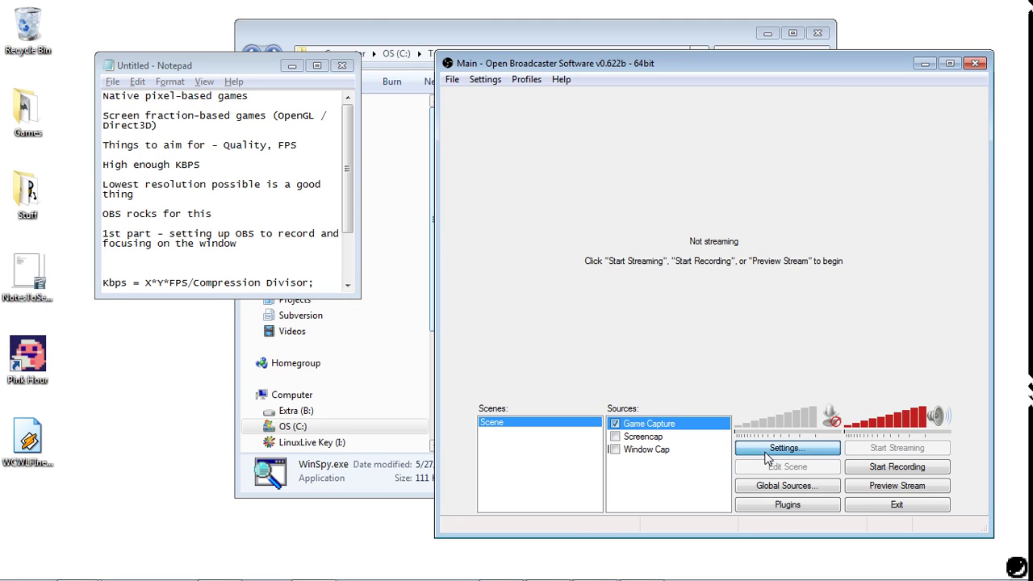
{"action": "left_click_drag", "start_coordinate": [541, 42], "coordinate": [720, 51]}
{"action": "left_click", "coordinate": [430, 128]}
{"action": "left_click", "coordinate": [420, 115]}
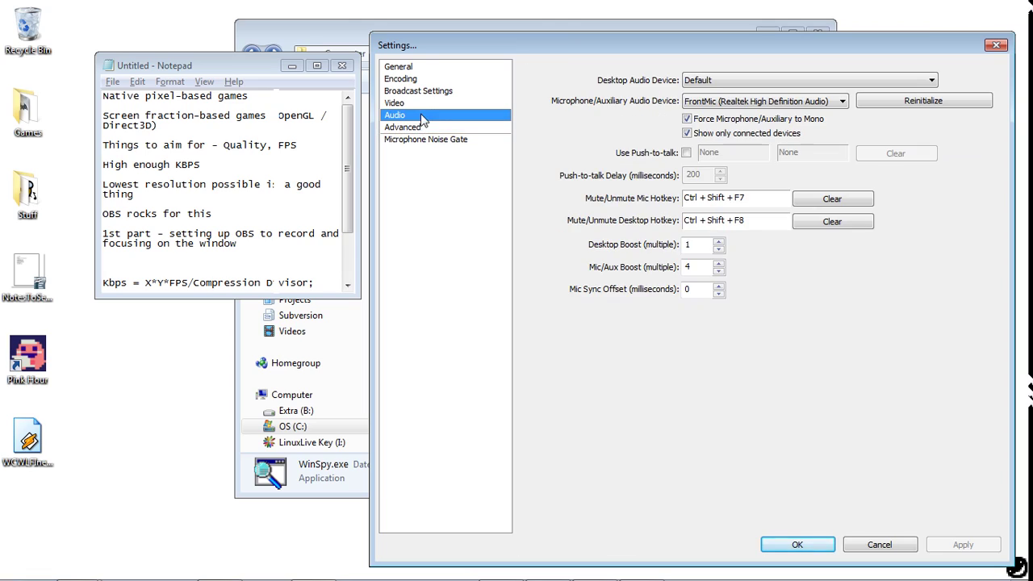
{"action": "left_click", "coordinate": [422, 92]}
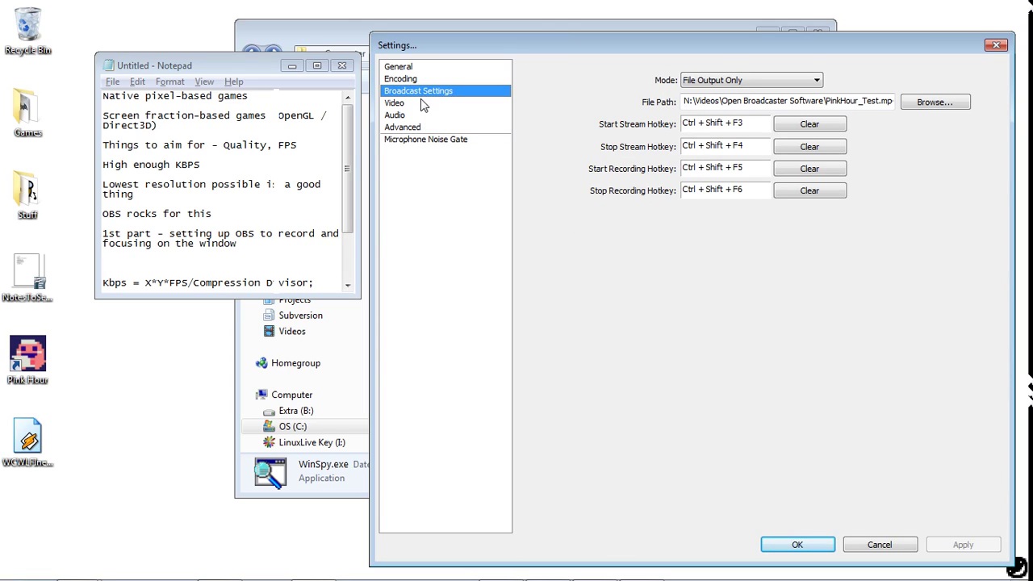
{"action": "left_click", "coordinate": [422, 99]}
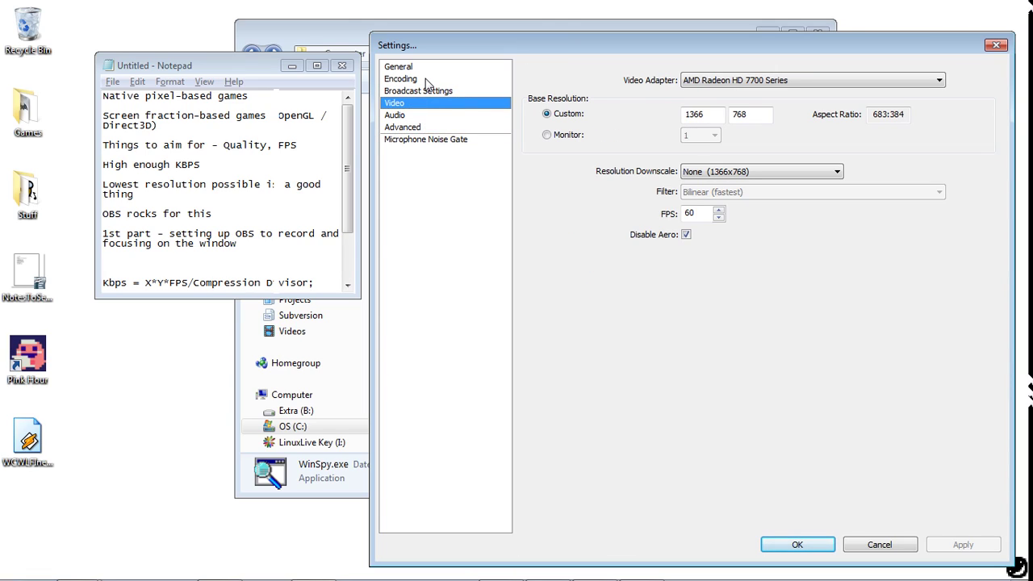
{"action": "left_click", "coordinate": [428, 79]}
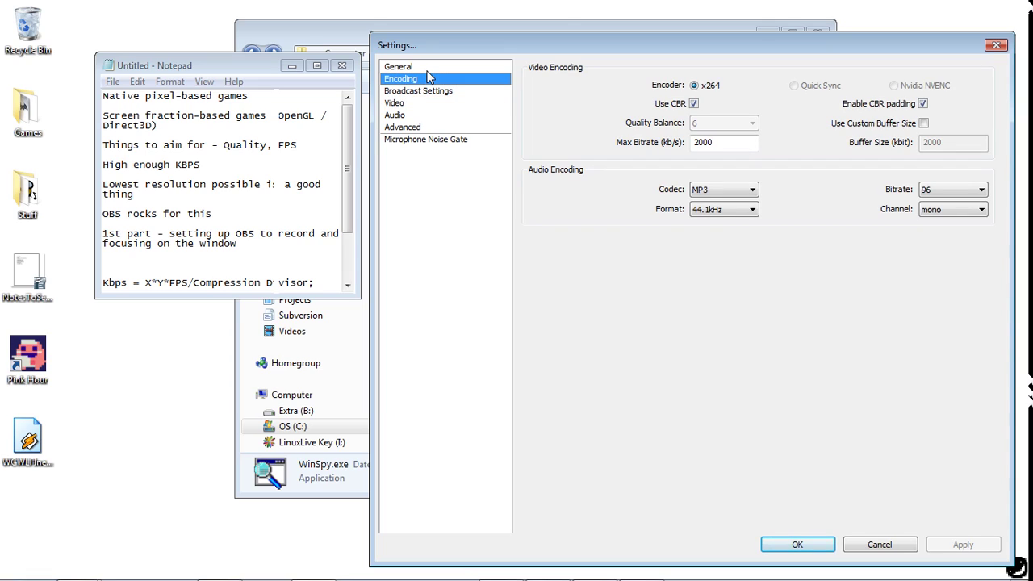
{"action": "left_click", "coordinate": [428, 71]}
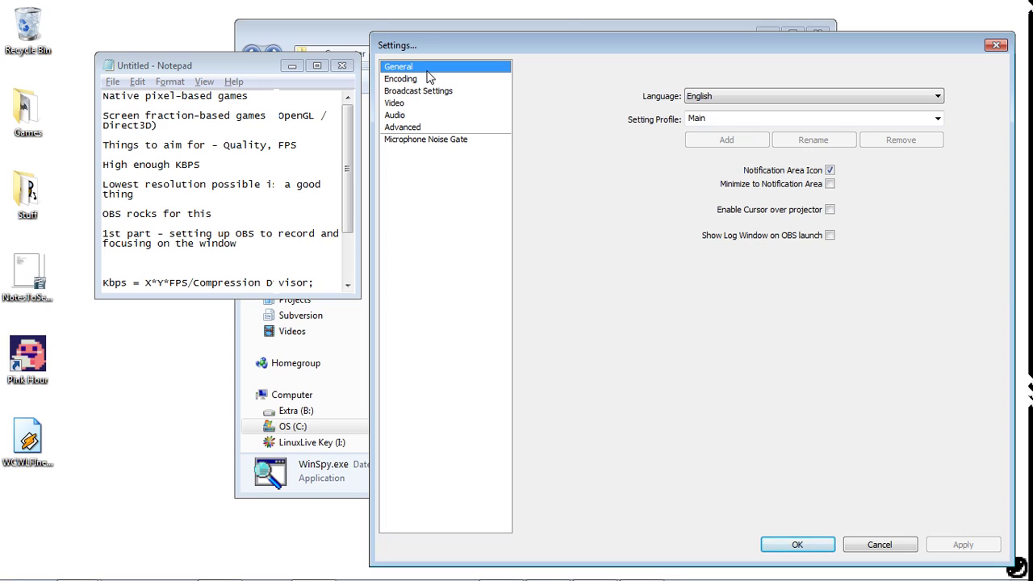
{"action": "left_click", "coordinate": [997, 47]}
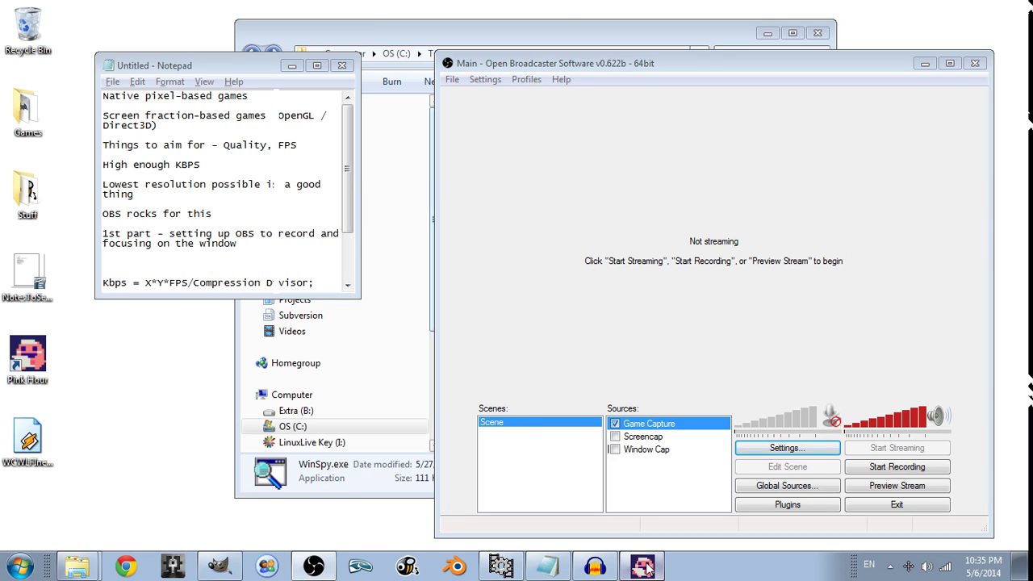
Step: Bring Pink Hour forward and look through its right-click options menu without changing anything
{"action": "left_click", "coordinate": [650, 567]}
{"action": "right_click", "coordinate": [647, 321]}
{"action": "mouse_move", "coordinate": [670, 335]}
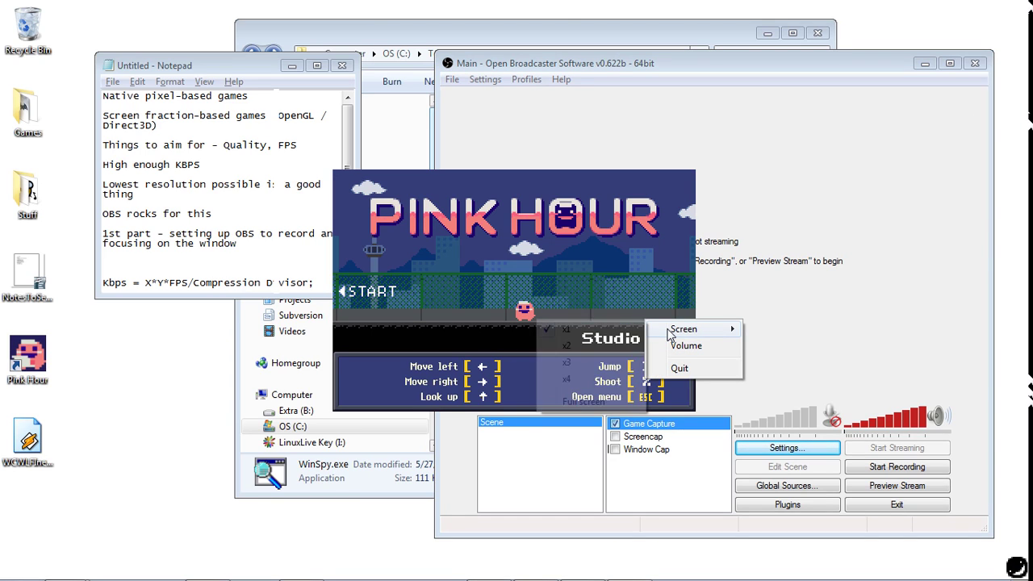
{"action": "right_click", "coordinate": [518, 195]}
{"action": "mouse_move", "coordinate": [527, 205]}
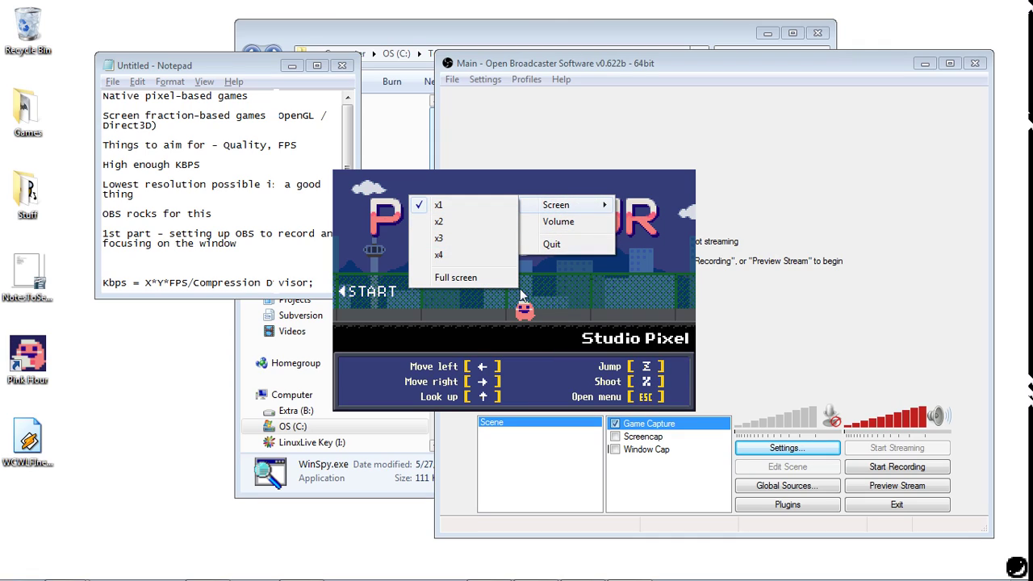
{"action": "left_click", "coordinate": [569, 291]}
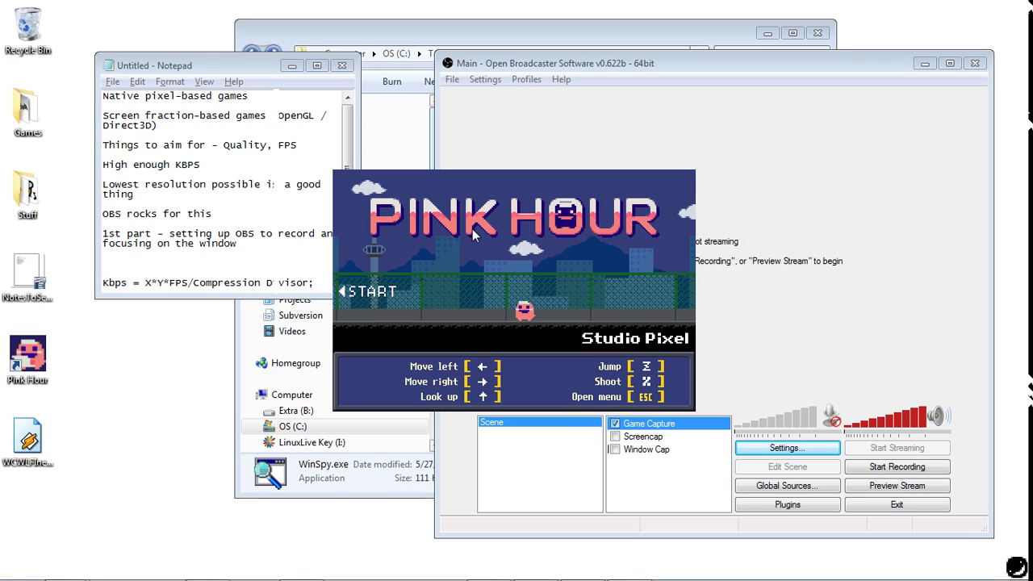
{"action": "right_click", "coordinate": [474, 234]}
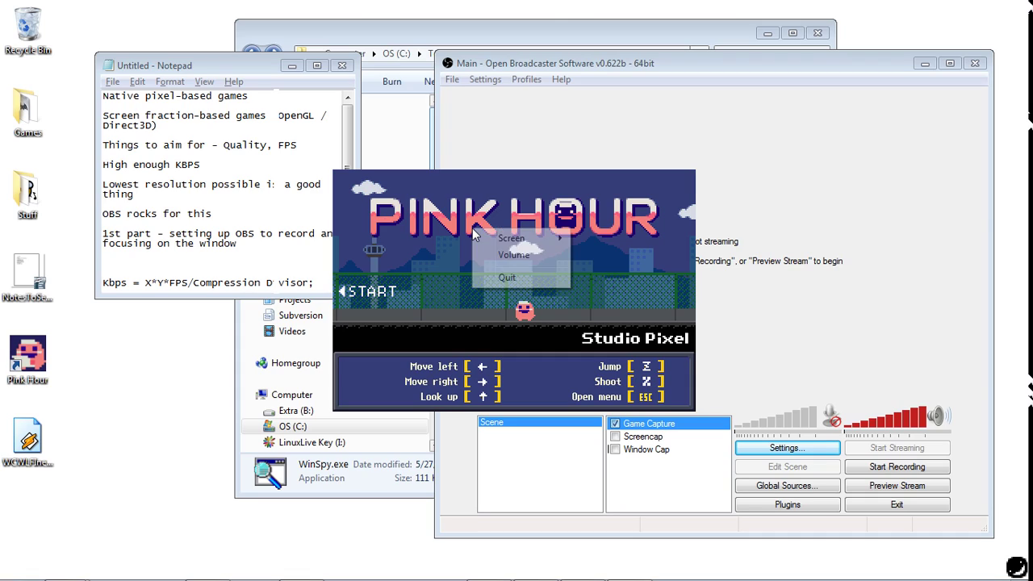
{"action": "mouse_move", "coordinate": [491, 236]}
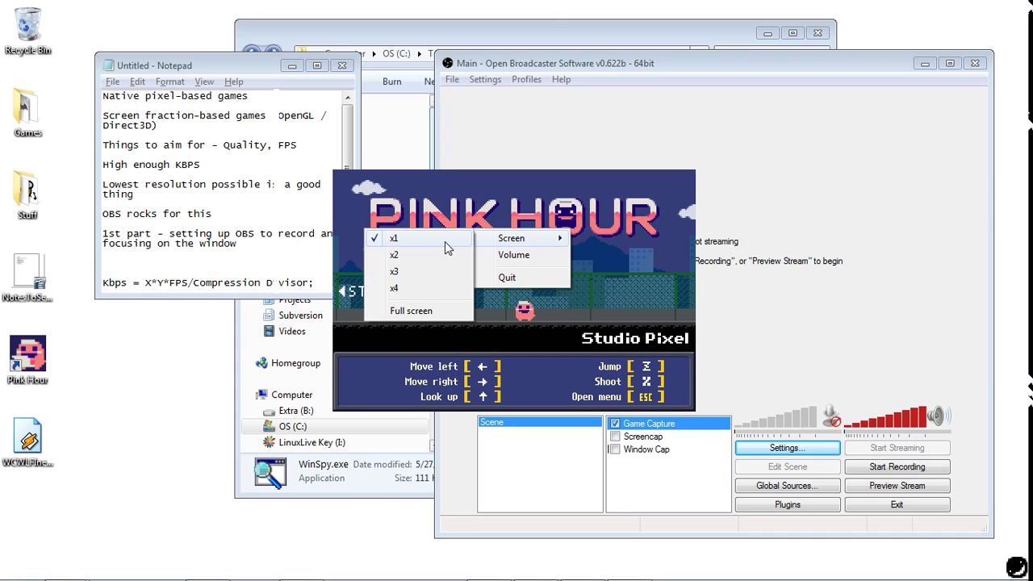
{"action": "left_click", "coordinate": [510, 214]}
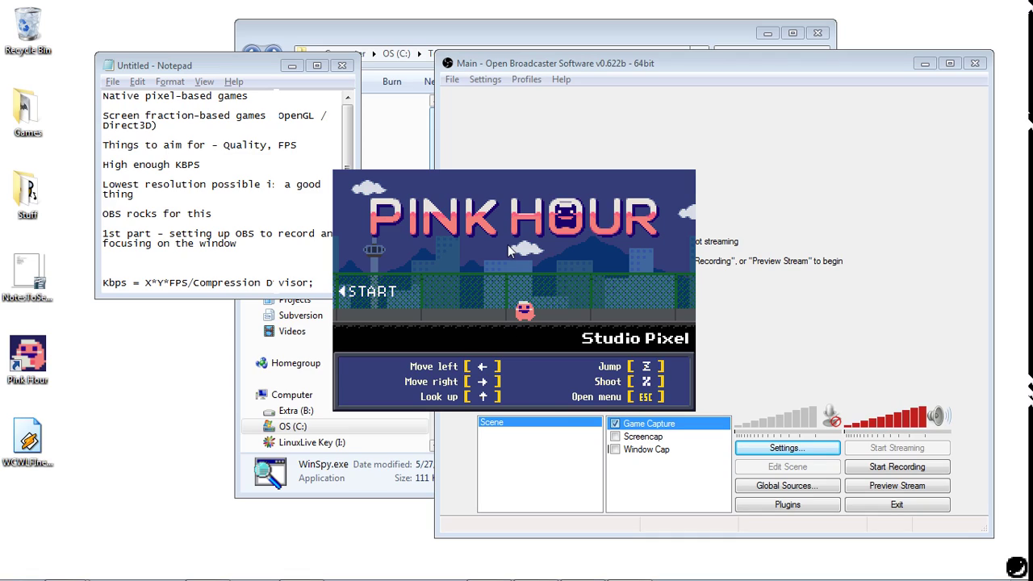
Step: Scale the game window to Screen x2, then switch it to full screen
{"action": "right_click", "coordinate": [507, 245]}
{"action": "mouse_move", "coordinate": [515, 260]}
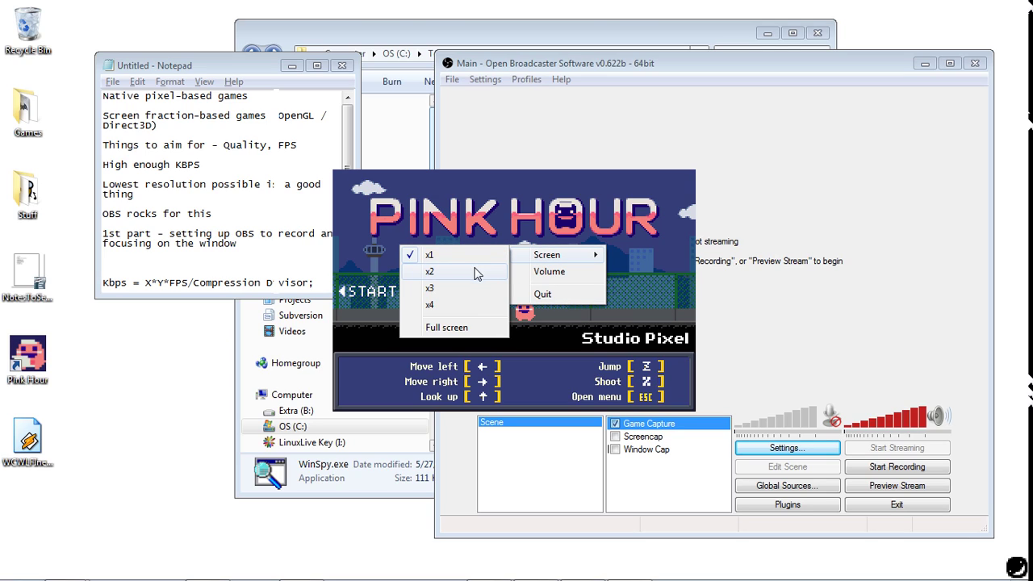
{"action": "left_click", "coordinate": [442, 273]}
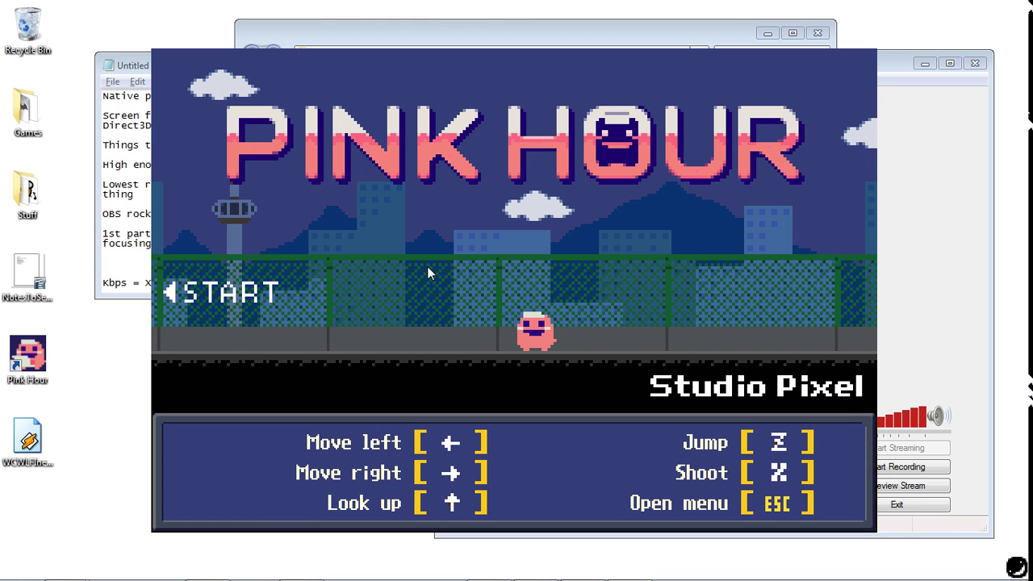
{"action": "right_click", "coordinate": [431, 259]}
{"action": "left_click", "coordinate": [378, 260]}
{"action": "right_click", "coordinate": [388, 241]}
{"action": "mouse_move", "coordinate": [408, 254]}
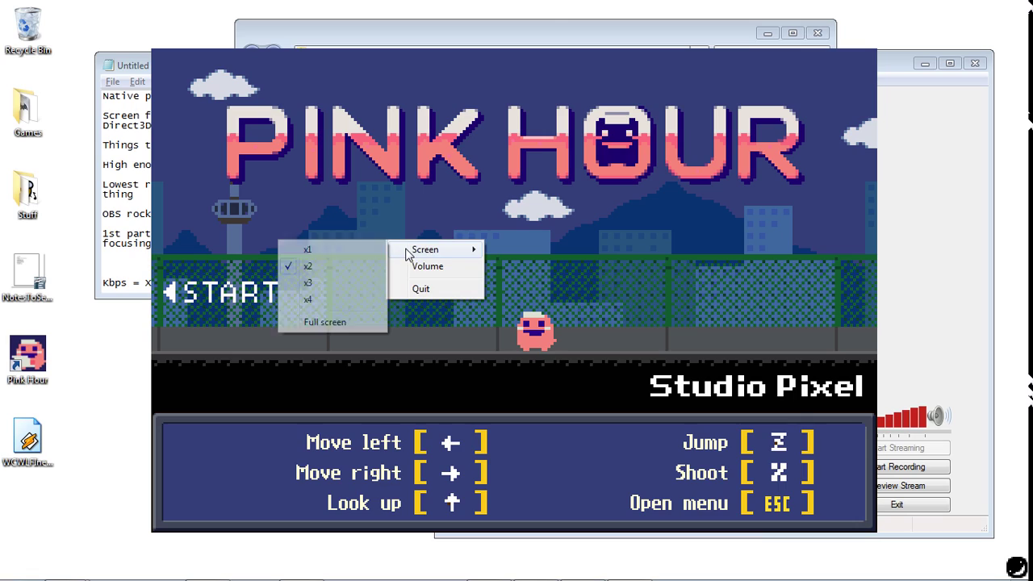
{"action": "left_click", "coordinate": [331, 323]}
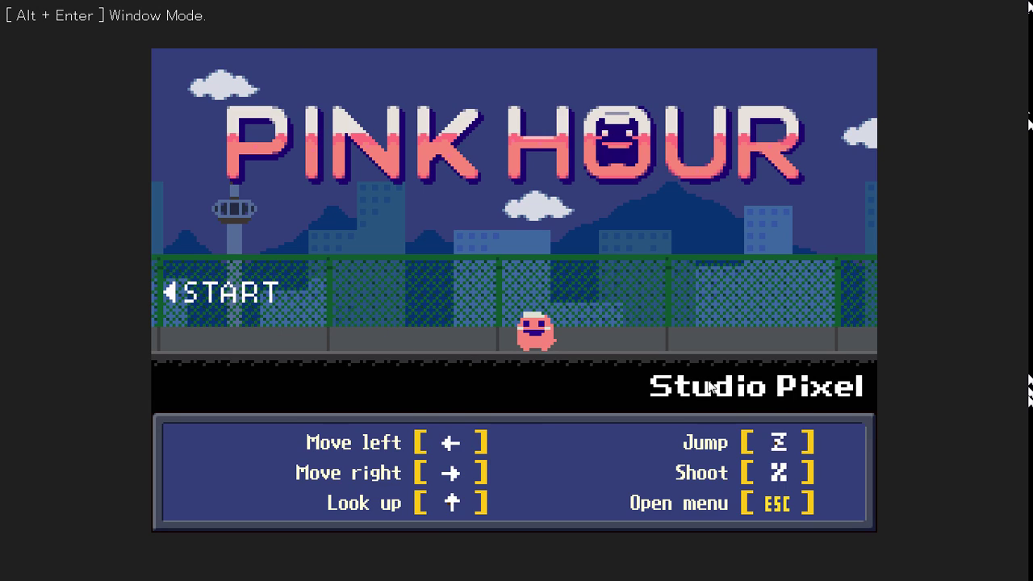
Step: Walk the pink character right, then open the pause menu and return to the game
{"action": "key", "text": "Right"}
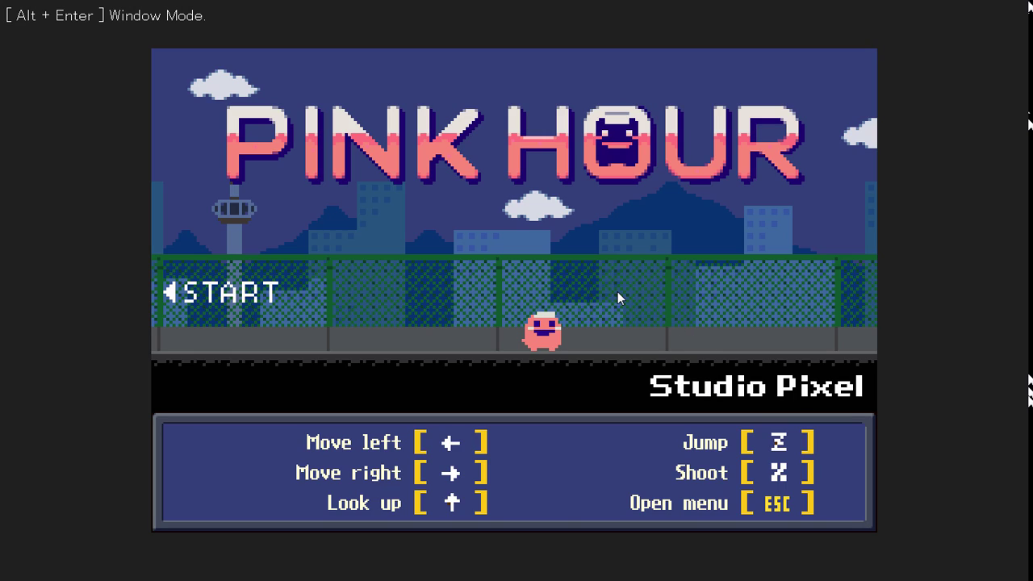
{"action": "key", "text": "Right"}
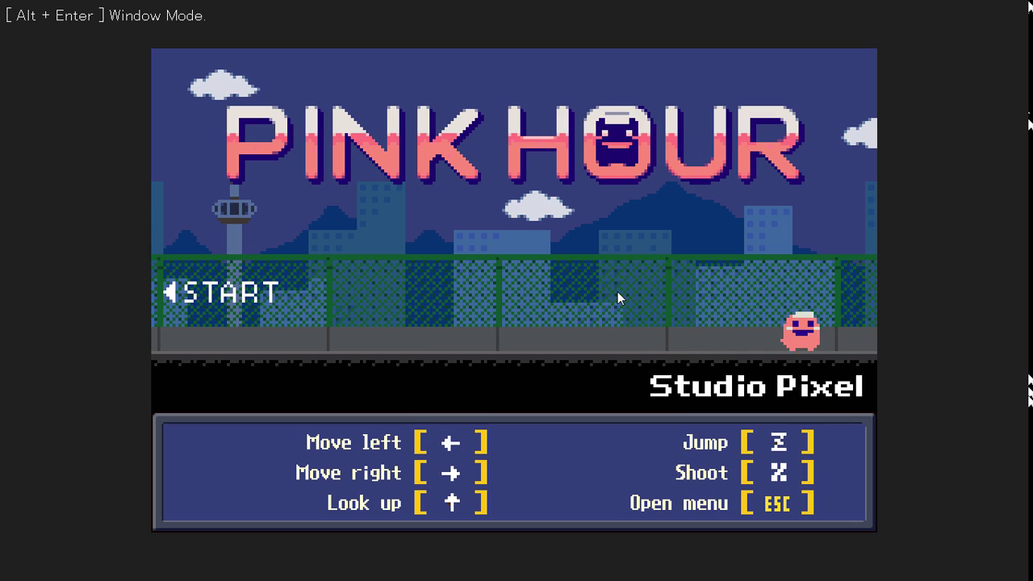
{"action": "key", "text": "Right"}
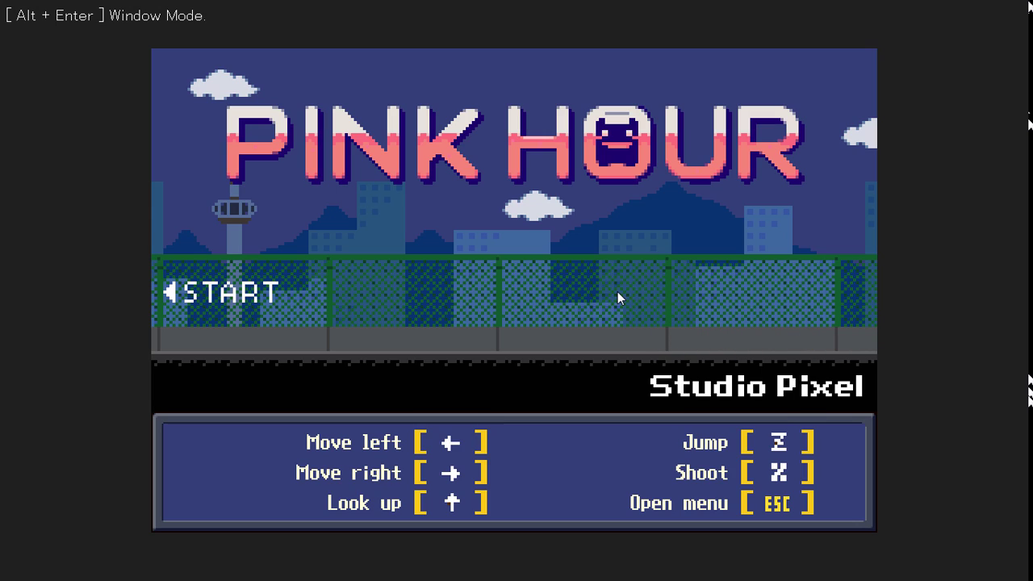
{"action": "key", "text": "Escape"}
{"action": "key", "text": "Down"}
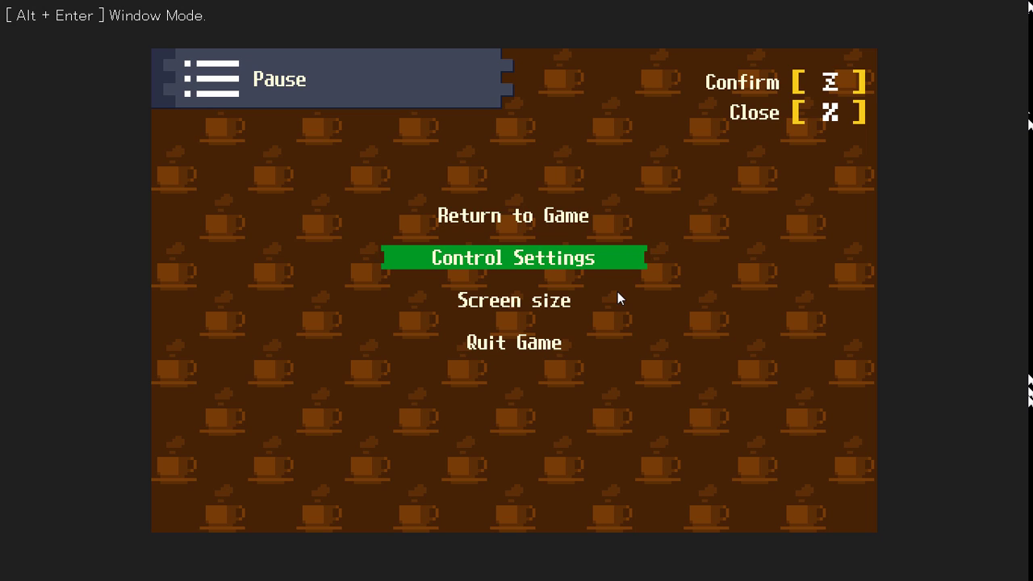
{"action": "key", "text": "Up"}
{"action": "key", "text": "z"}
Step: Reopen the pause menu and move through the Screen size options up to Screen size x2
{"action": "key", "text": "Escape"}
{"action": "key", "text": "Down"}
{"action": "key", "text": "Down"}
{"action": "key", "text": "z"}
{"action": "key", "text": "Up"}
{"action": "key", "text": "Up"}
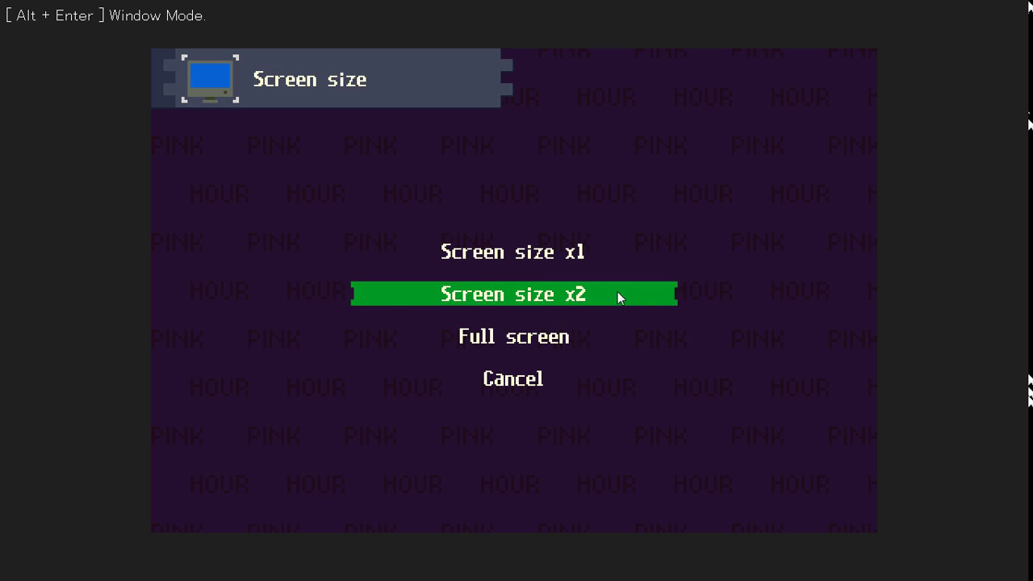
{"action": "key", "text": "Up"}
Step: Shrink the game to Screen size x1, then enlarge it to x2
{"action": "key", "text": "z"}
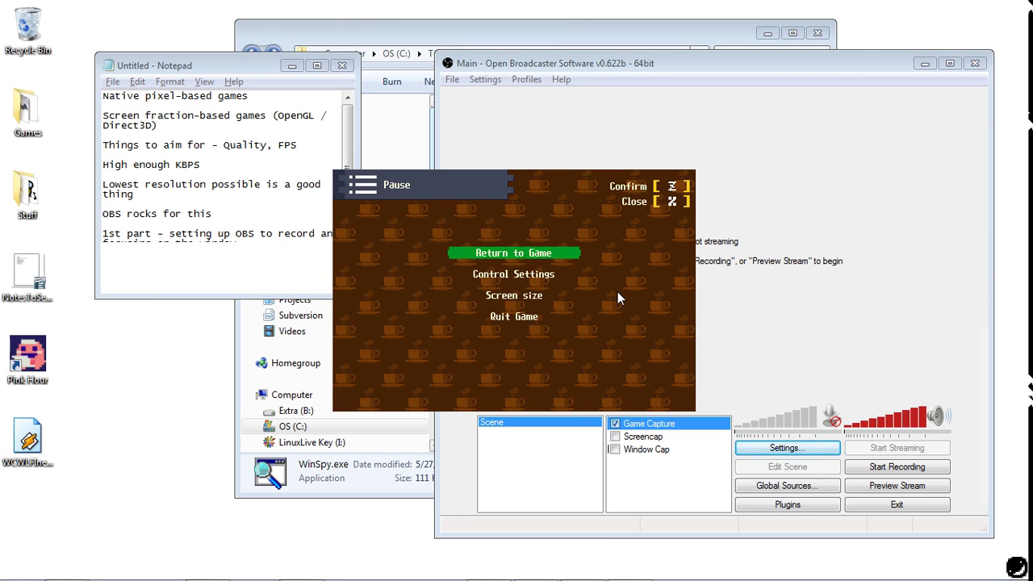
{"action": "right_click", "coordinate": [618, 294]}
{"action": "mouse_move", "coordinate": [652, 302]}
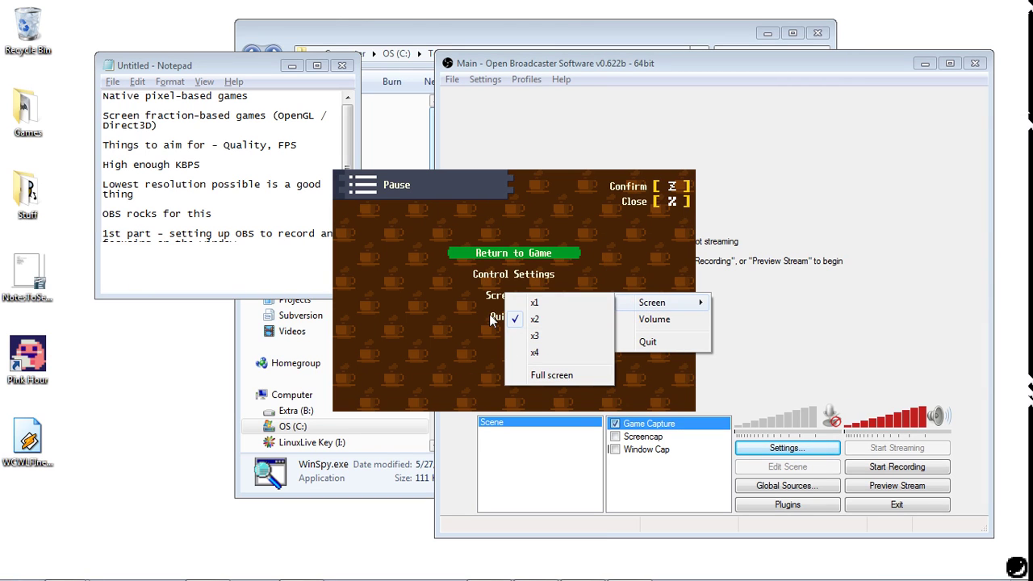
{"action": "left_click", "coordinate": [533, 302]}
{"action": "right_click", "coordinate": [531, 296]}
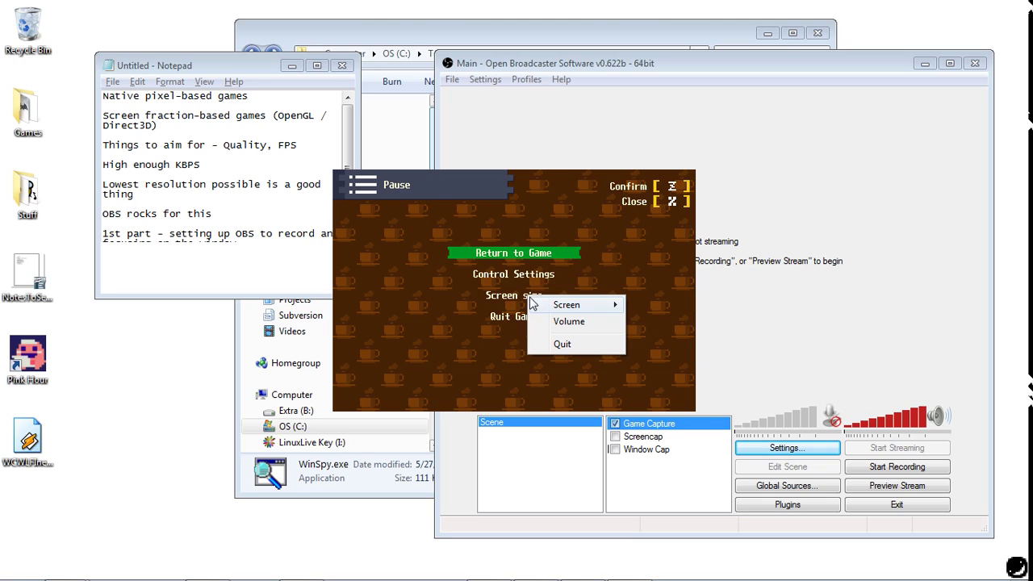
{"action": "mouse_move", "coordinate": [539, 305]}
{"action": "left_click", "coordinate": [507, 326]}
Step: Restore the game window to Screen x1 and check the options menu once more
{"action": "right_click", "coordinate": [516, 316]}
{"action": "mouse_move", "coordinate": [524, 325]}
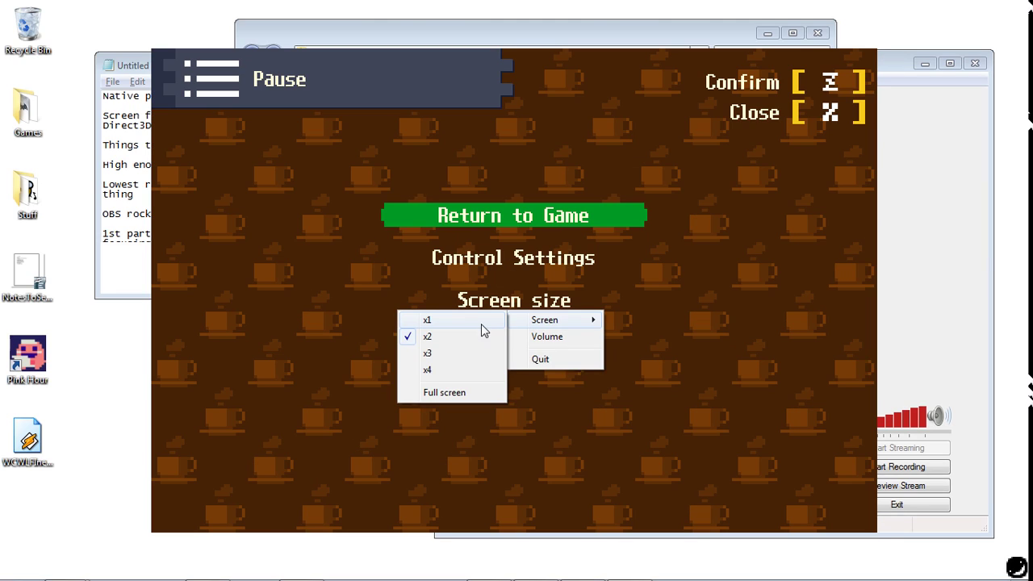
{"action": "left_click", "coordinate": [481, 323]}
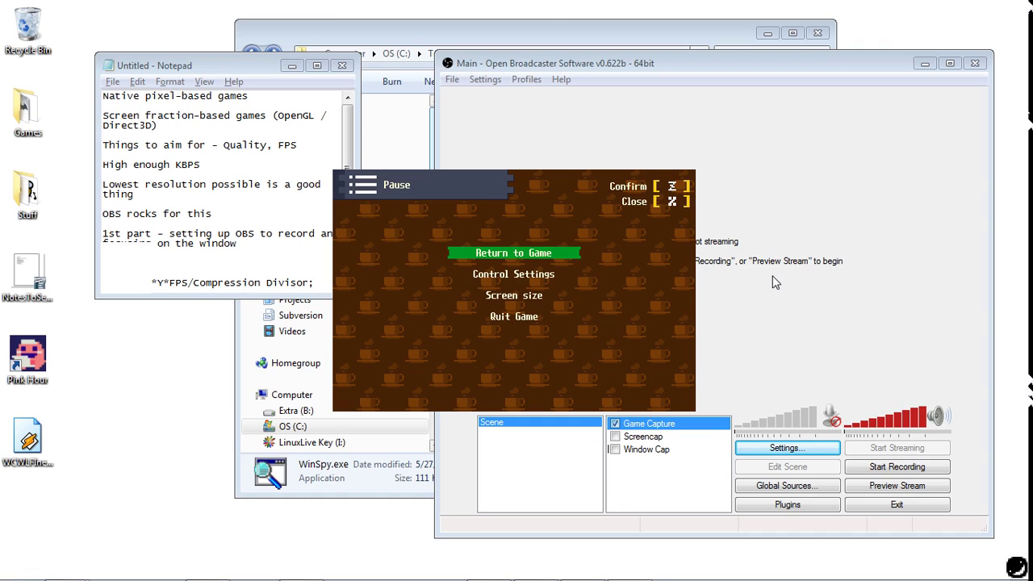
{"action": "right_click", "coordinate": [489, 309]}
{"action": "mouse_move", "coordinate": [499, 317]}
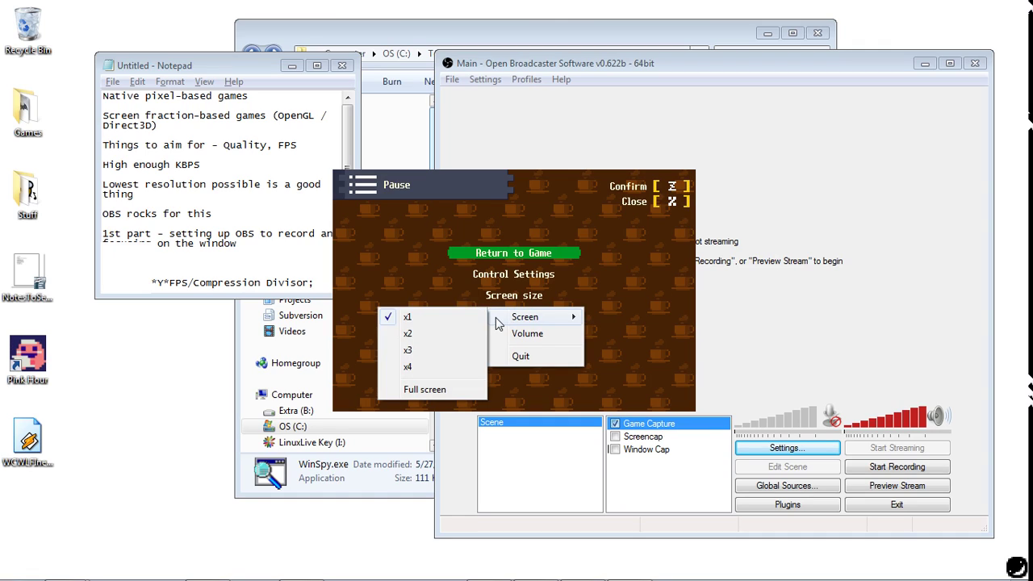
{"action": "left_click", "coordinate": [433, 265]}
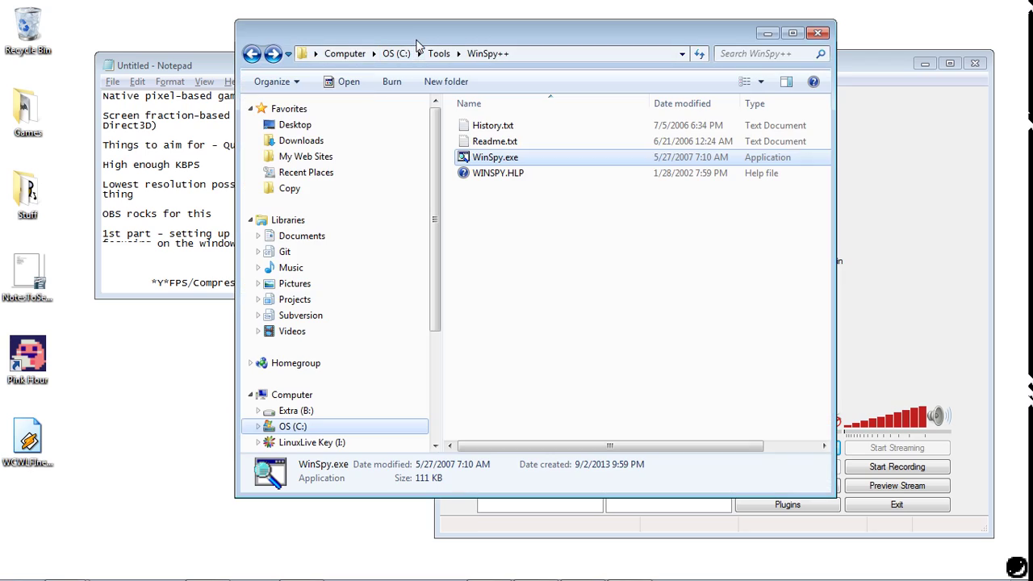
Step: Launch WinSpy.exe and drag its Finder Tool onto Pink Hour to read the 480x320 client size
{"action": "left_click", "coordinate": [415, 39]}
{"action": "double_click", "coordinate": [524, 159]}
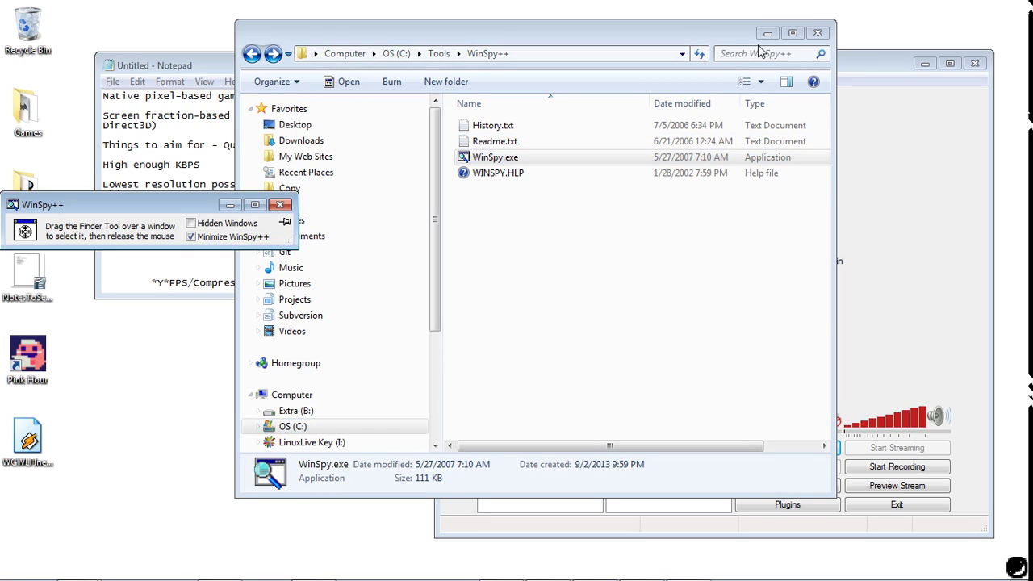
{"action": "left_click", "coordinate": [767, 33]}
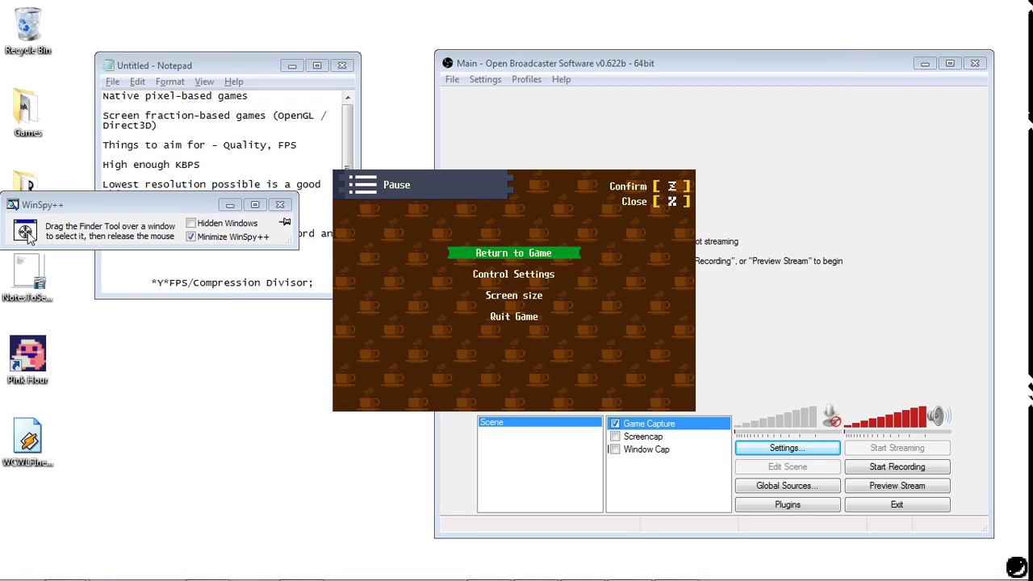
{"action": "left_click_drag", "start_coordinate": [25, 233], "coordinate": [346, 198]}
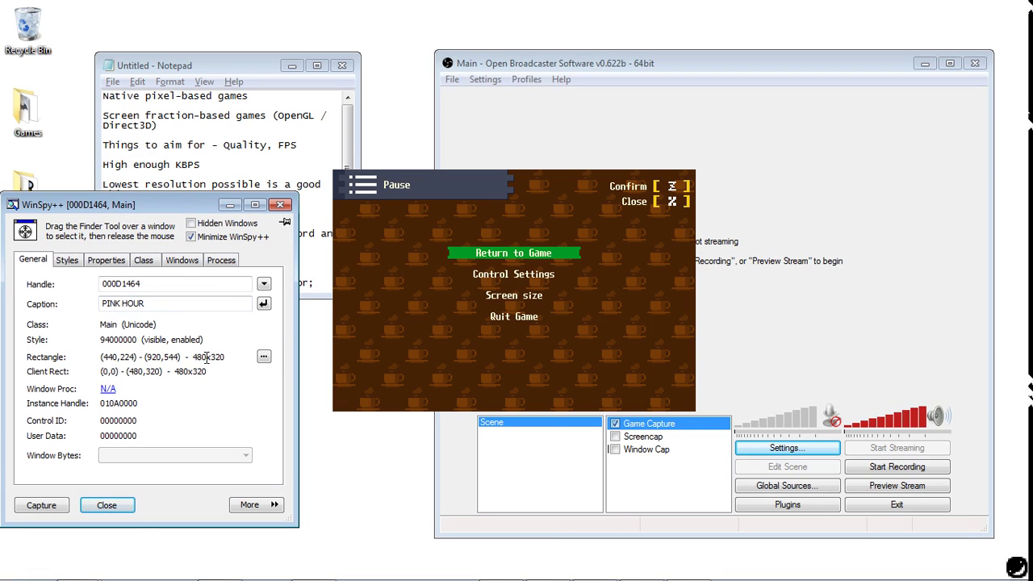
Step: Close WinSpy++ and go to the Video page of the OBS settings
{"action": "left_click", "coordinate": [280, 204]}
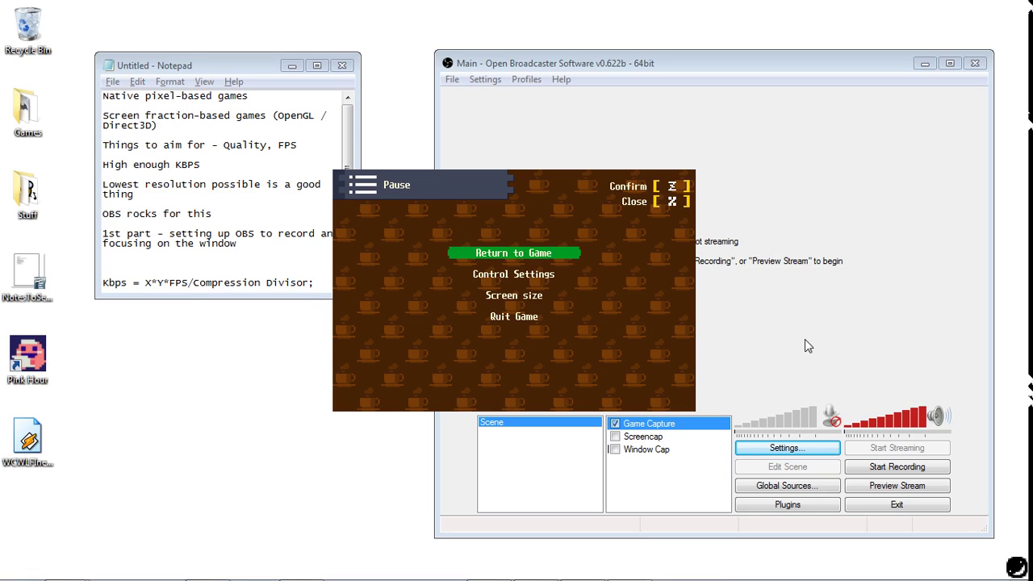
{"action": "left_click", "coordinate": [804, 340]}
{"action": "left_click", "coordinate": [488, 80]}
{"action": "left_click", "coordinate": [489, 97]}
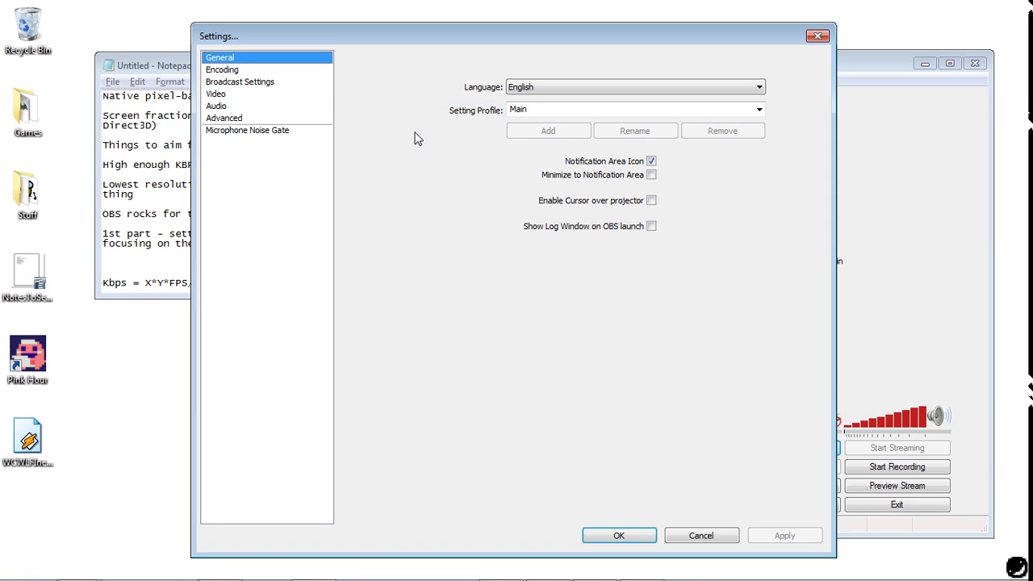
{"action": "left_click", "coordinate": [215, 94]}
Step: Enter a custom base resolution of 480x320, keep downscale at None, apply and save
{"action": "double_click", "coordinate": [521, 105]}
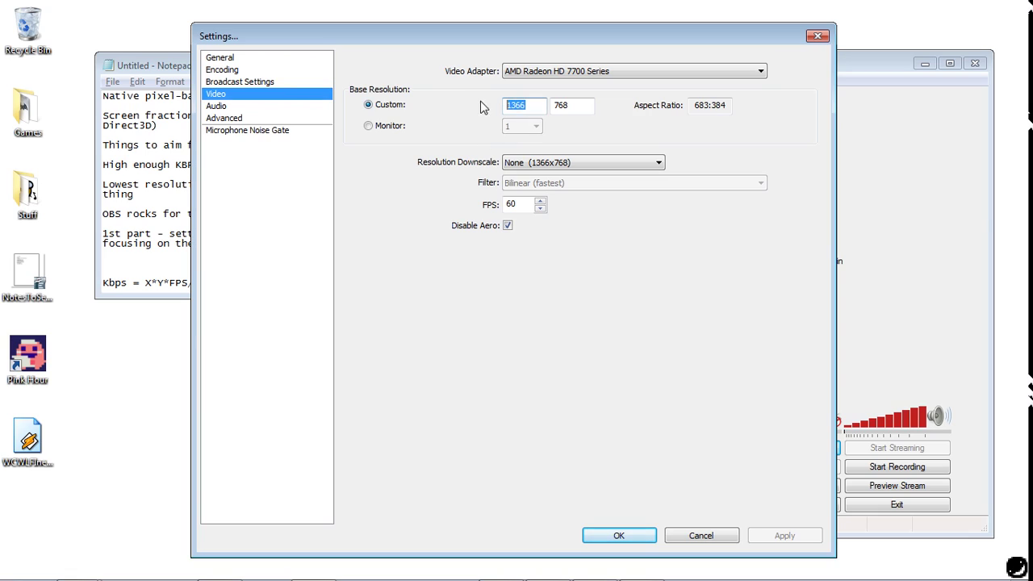
{"action": "type", "text": "408"}
{"action": "key", "text": "shift+Home"}
{"action": "type", "text": "480"}
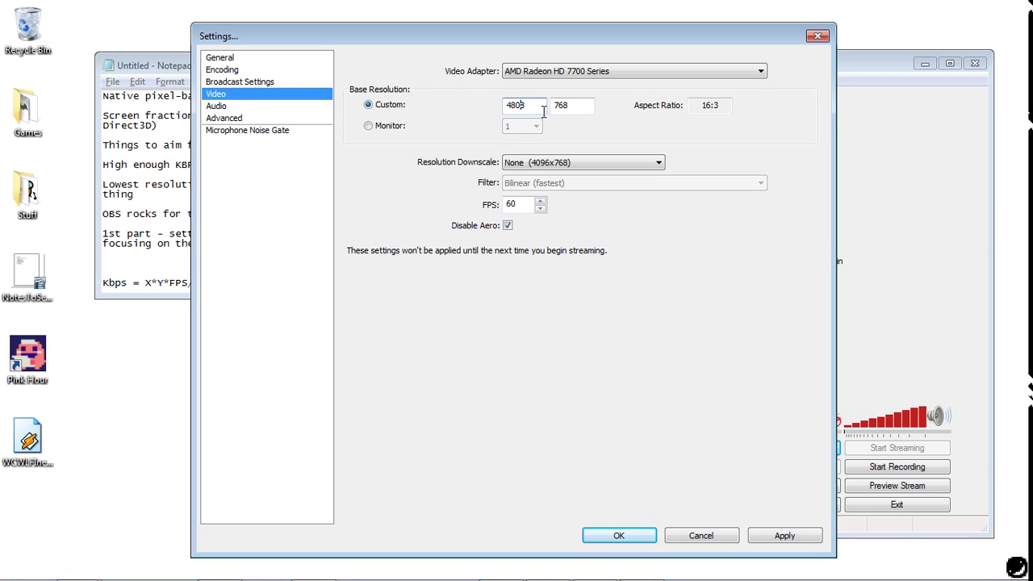
{"action": "double_click", "coordinate": [581, 106]}
{"action": "type", "text": "320"}
{"action": "left_click", "coordinate": [533, 165]}
{"action": "left_click", "coordinate": [433, 207]}
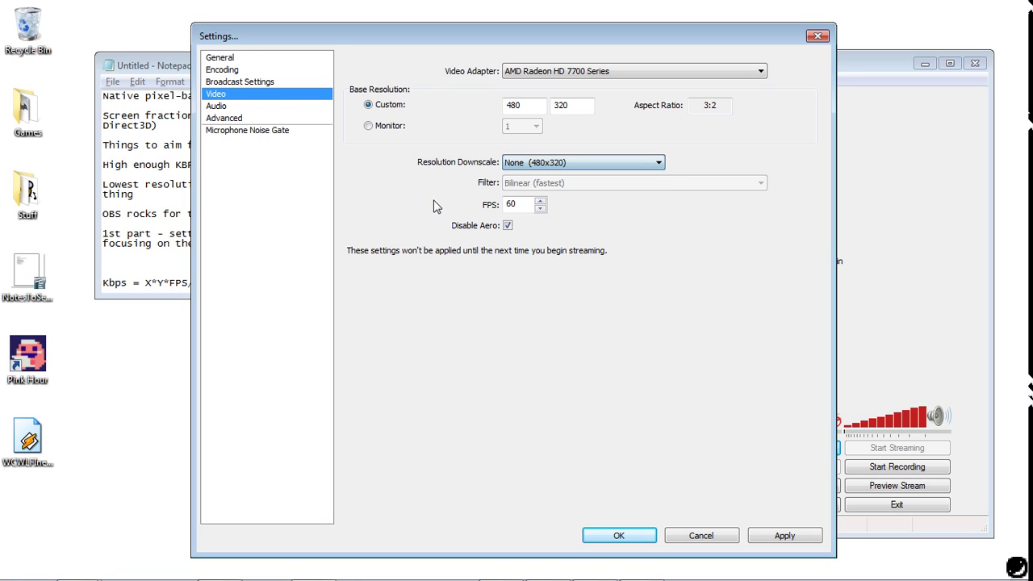
{"action": "left_click", "coordinate": [803, 534]}
{"action": "left_click", "coordinate": [620, 536]}
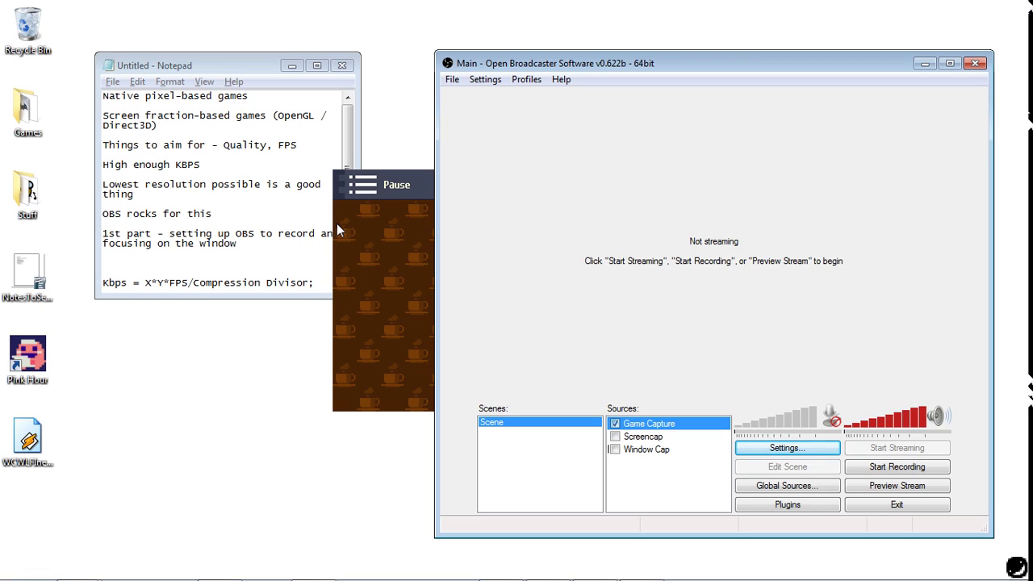
{"action": "left_click", "coordinate": [485, 79]}
{"action": "left_click", "coordinate": [600, 175]}
{"action": "left_click", "coordinate": [497, 84]}
{"action": "left_click", "coordinate": [484, 97]}
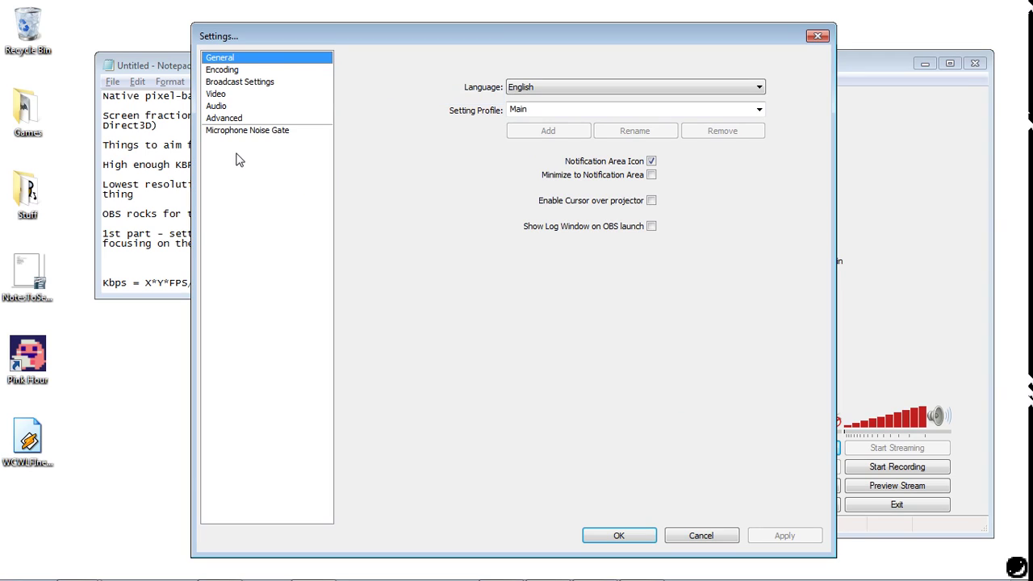
{"action": "left_click", "coordinate": [258, 84]}
{"action": "left_click", "coordinate": [310, 96]}
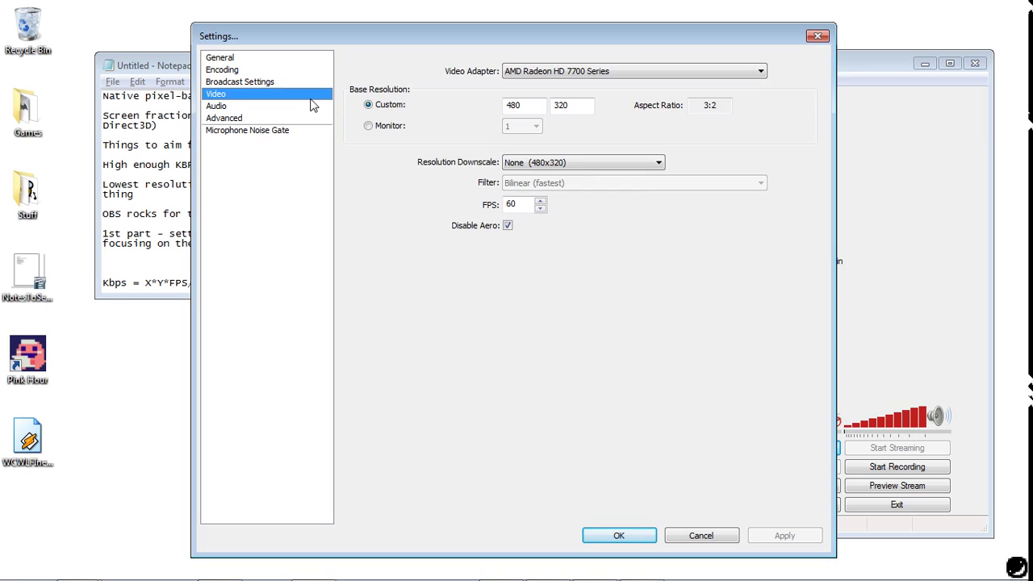
{"action": "double_click", "coordinate": [545, 108]}
{"action": "type", "text": "1280"}
{"action": "key", "text": "Tab"}
{"action": "type", "text": "720"}
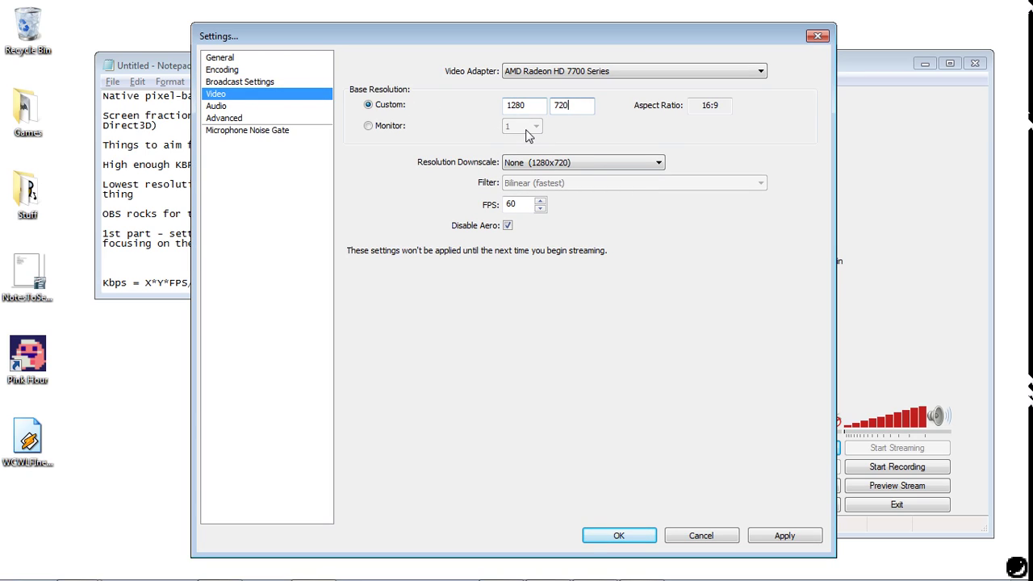
{"action": "left_click", "coordinate": [541, 167]}
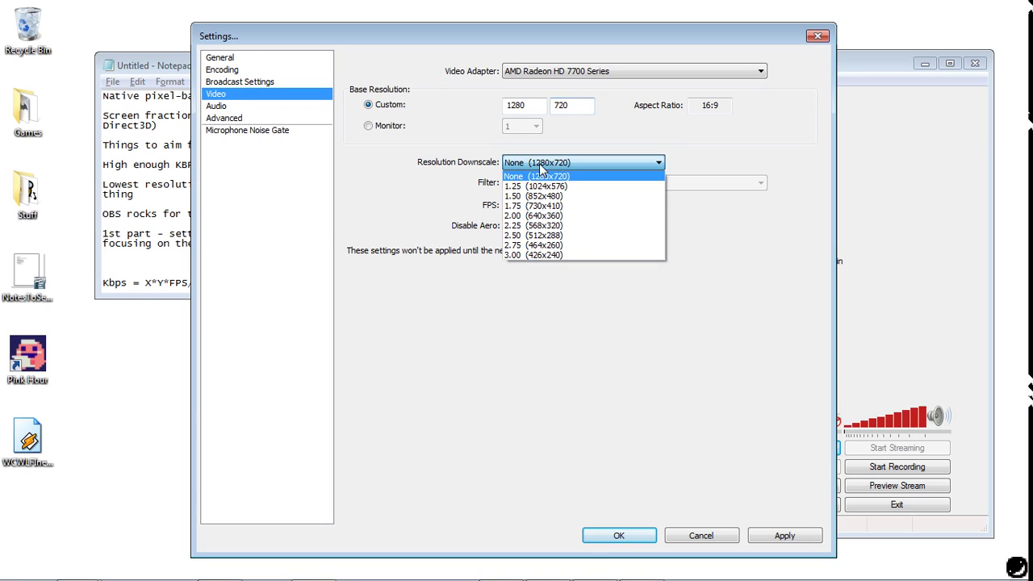
{"action": "left_click", "coordinate": [533, 216]}
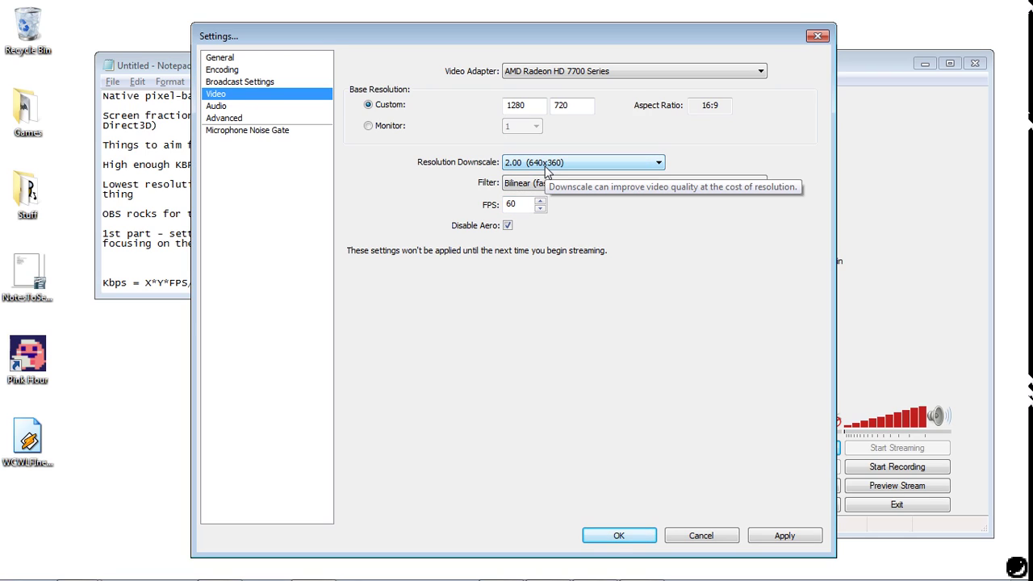
{"action": "left_click_drag", "start_coordinate": [525, 40], "coordinate": [773, 91]}
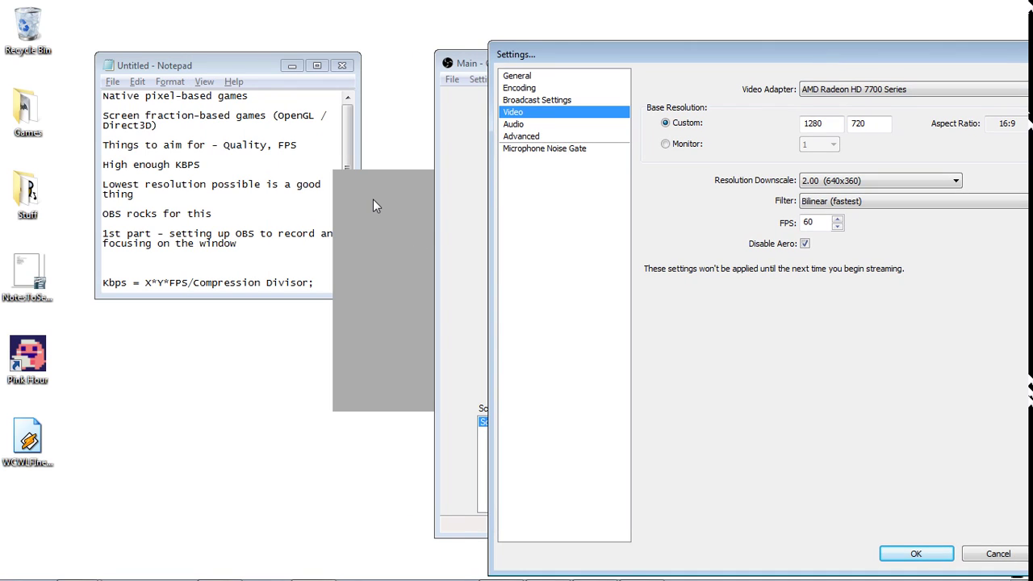
{"action": "left_click_drag", "start_coordinate": [613, 59], "coordinate": [363, 36]}
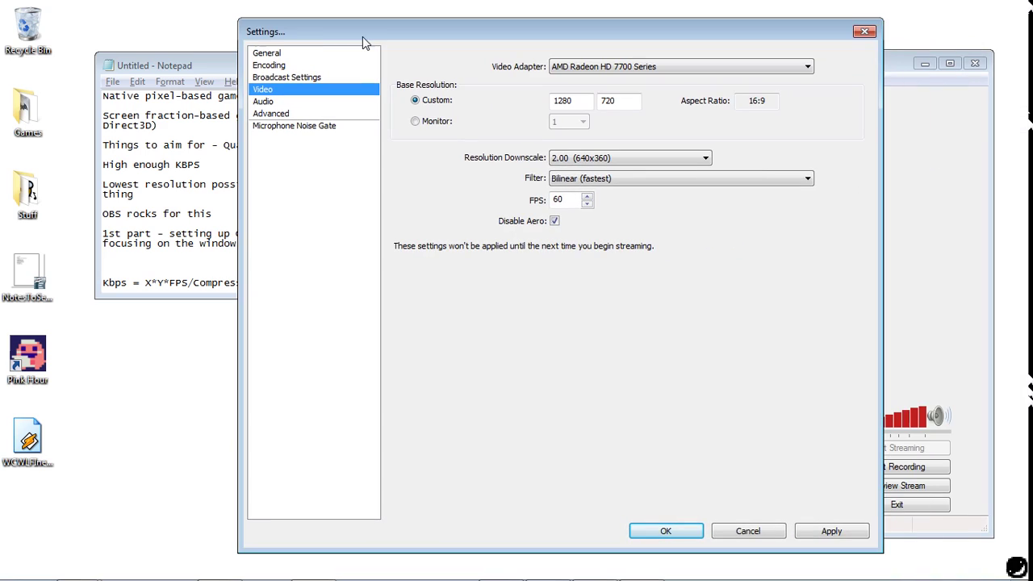
{"action": "double_click", "coordinate": [581, 103]}
{"action": "type", "text": "640"}
{"action": "key", "text": "Tab"}
{"action": "type", "text": "320"}
{"action": "key", "text": "BackSpace"}
{"action": "key", "text": "BackSpace"}
{"action": "type", "text": "60"}
{"action": "left_click", "coordinate": [613, 158]}
{"action": "left_click", "coordinate": [575, 170]}
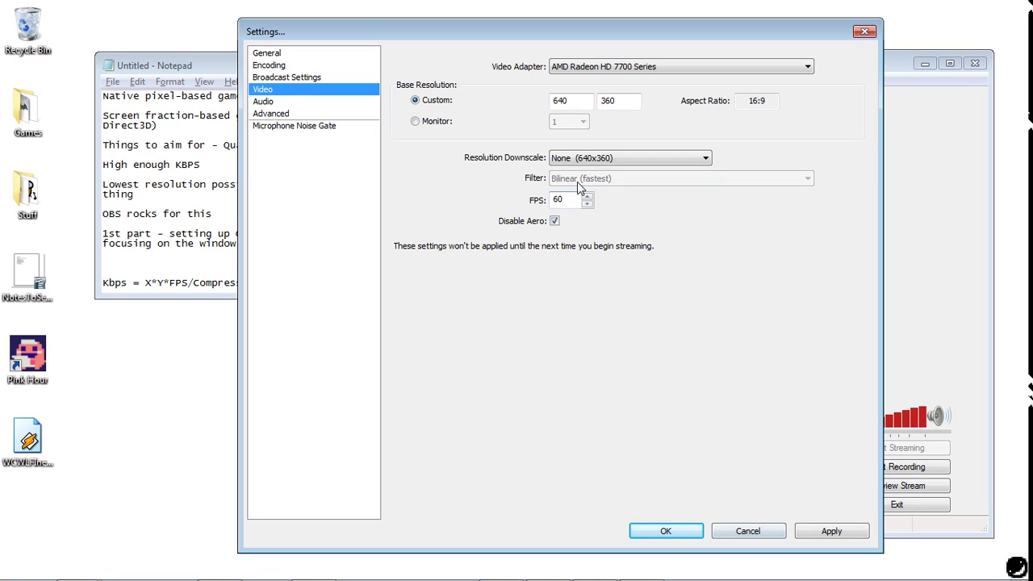
{"action": "left_click", "coordinate": [748, 532]}
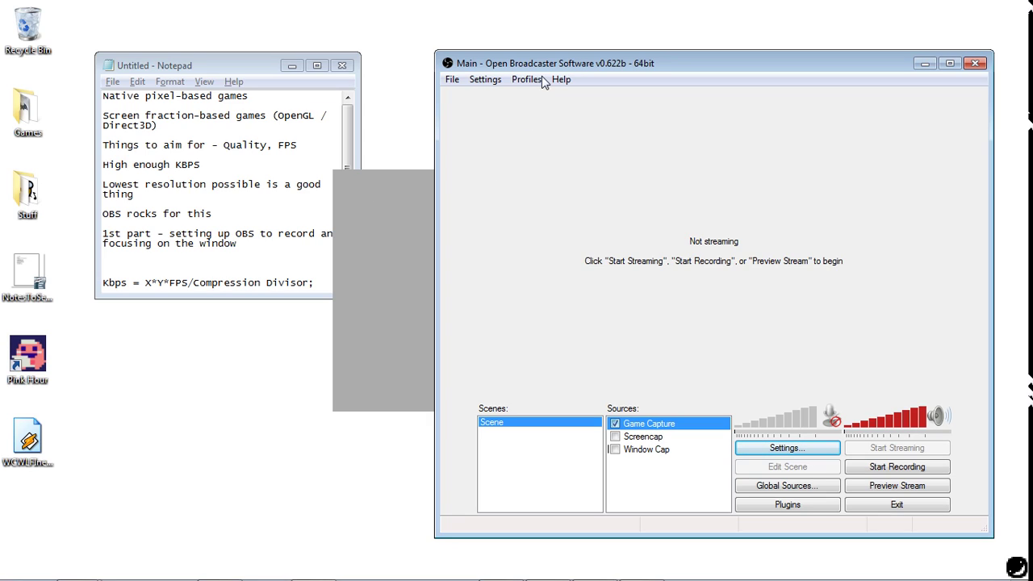
Step: Switch to the game and back, then check the Video settings and cancel
{"action": "left_click", "coordinate": [392, 248]}
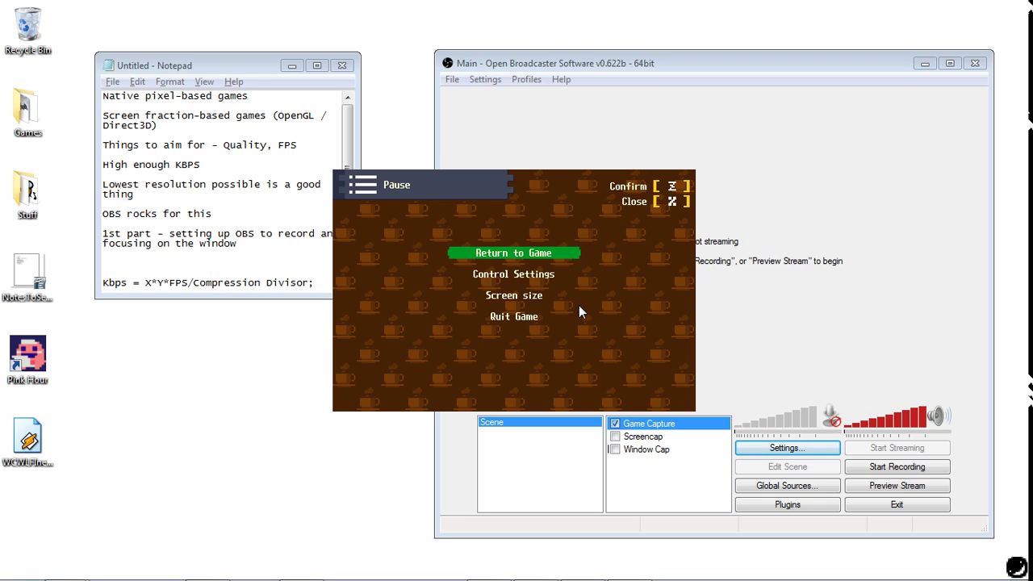
{"action": "left_click", "coordinate": [745, 282]}
{"action": "left_click", "coordinate": [787, 448]}
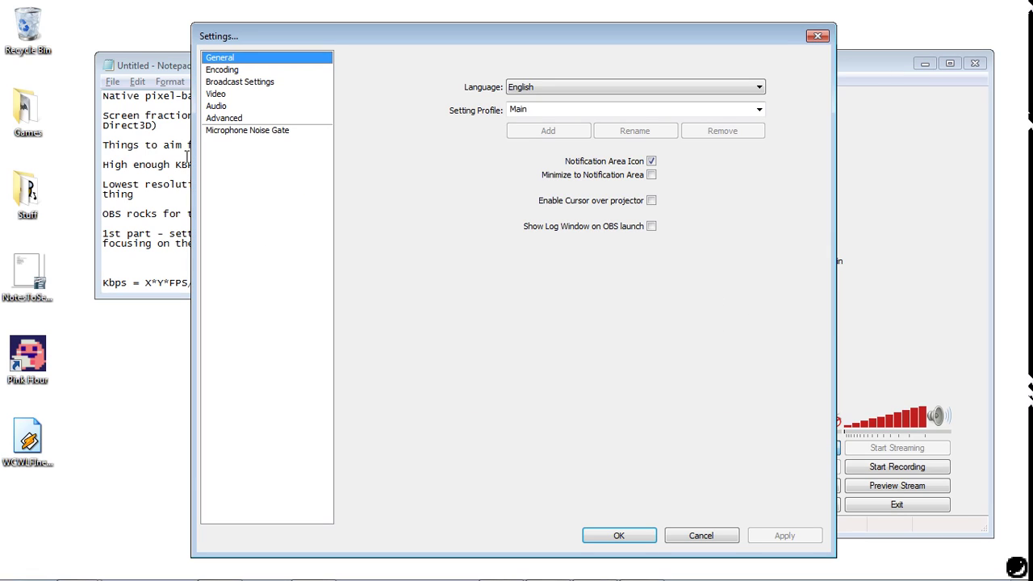
{"action": "left_click", "coordinate": [214, 95]}
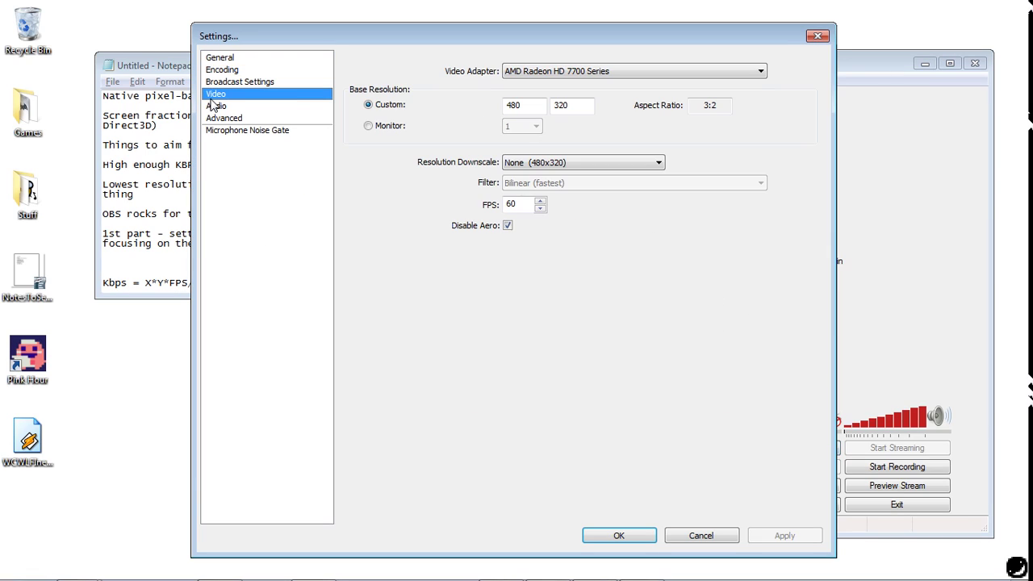
{"action": "left_click", "coordinate": [690, 537]}
Step: Start the live preview, compare it against the game window, then stop the preview
{"action": "left_click", "coordinate": [872, 487]}
{"action": "left_click", "coordinate": [426, 298]}
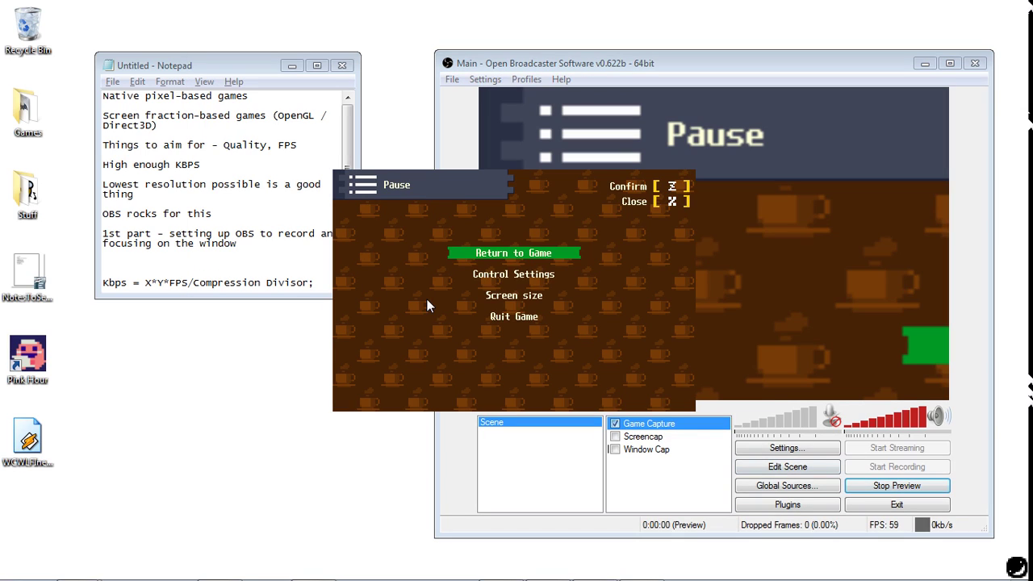
{"action": "left_click", "coordinate": [783, 250]}
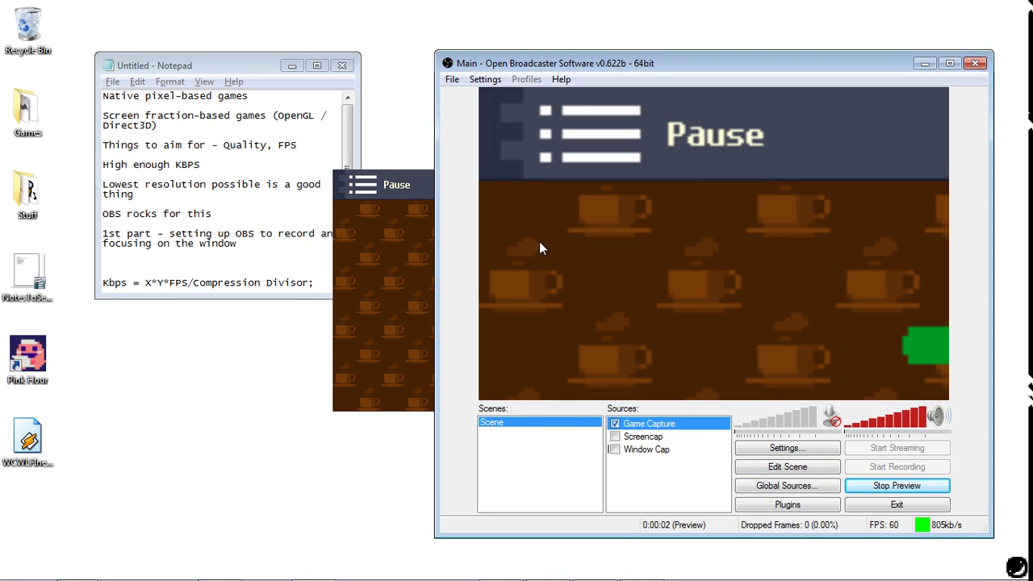
{"action": "left_click", "coordinate": [398, 246]}
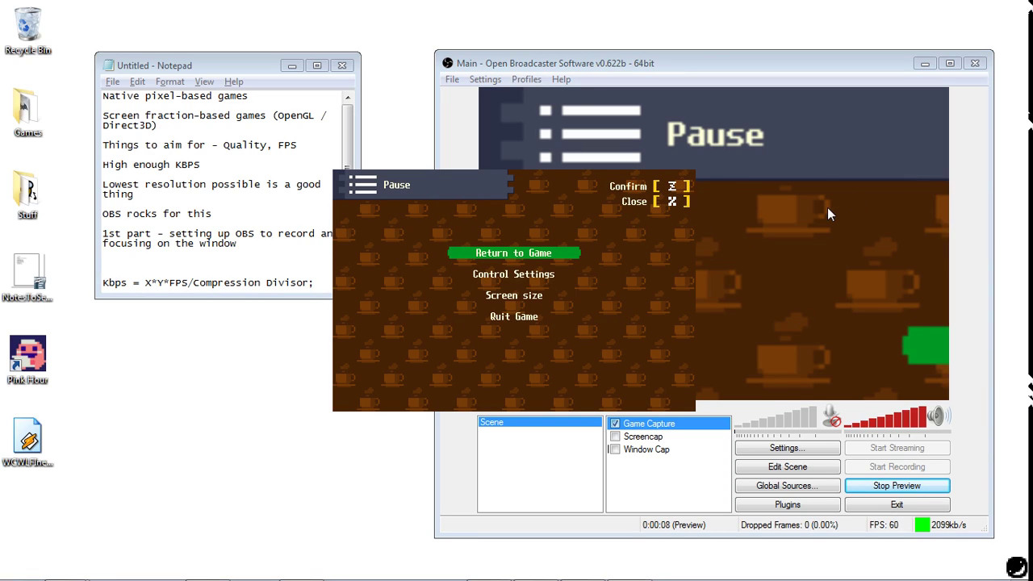
{"action": "left_click", "coordinate": [573, 64]}
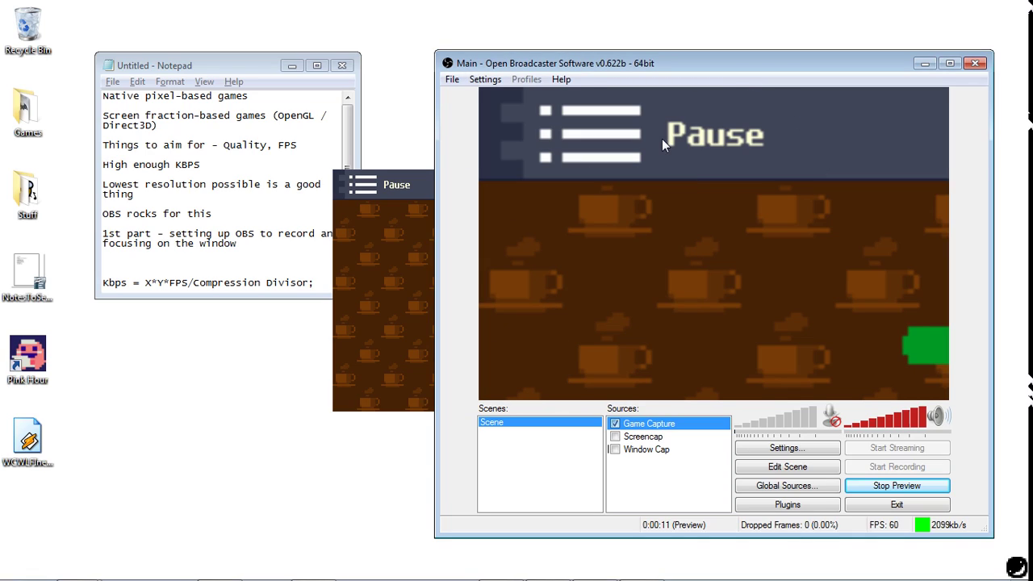
{"action": "left_click", "coordinate": [885, 485]}
Step: Close Settings and keep the Game Capture source's application set to [PinkHour]: PINK HOUR
{"action": "left_click", "coordinate": [770, 451]}
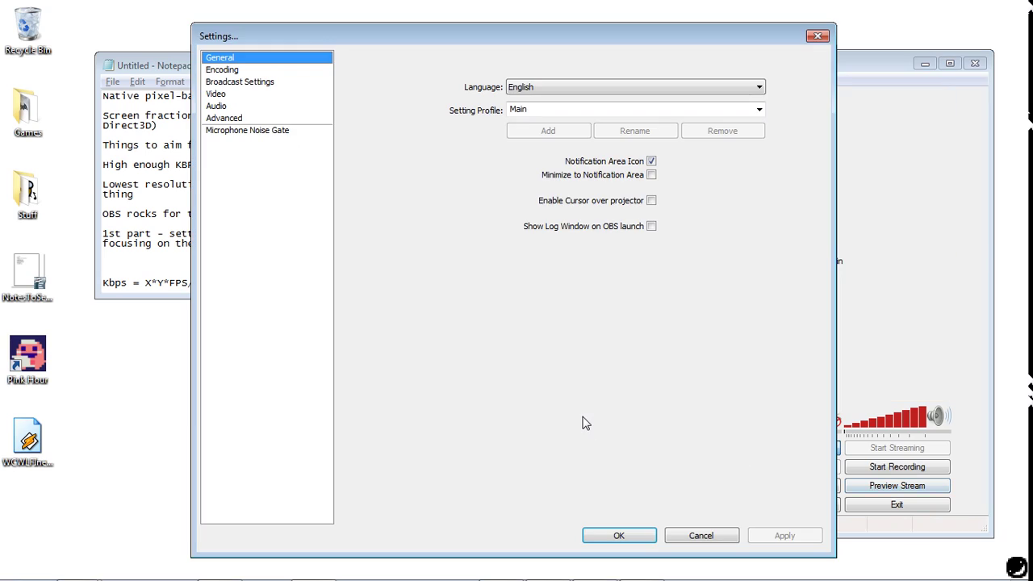
{"action": "left_click", "coordinate": [818, 36]}
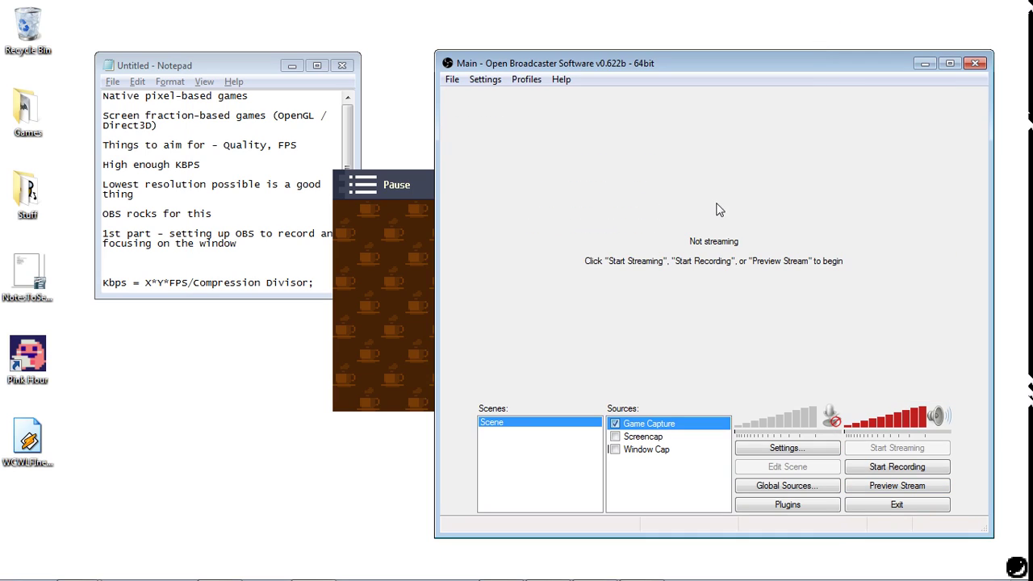
{"action": "right_click", "coordinate": [655, 422]}
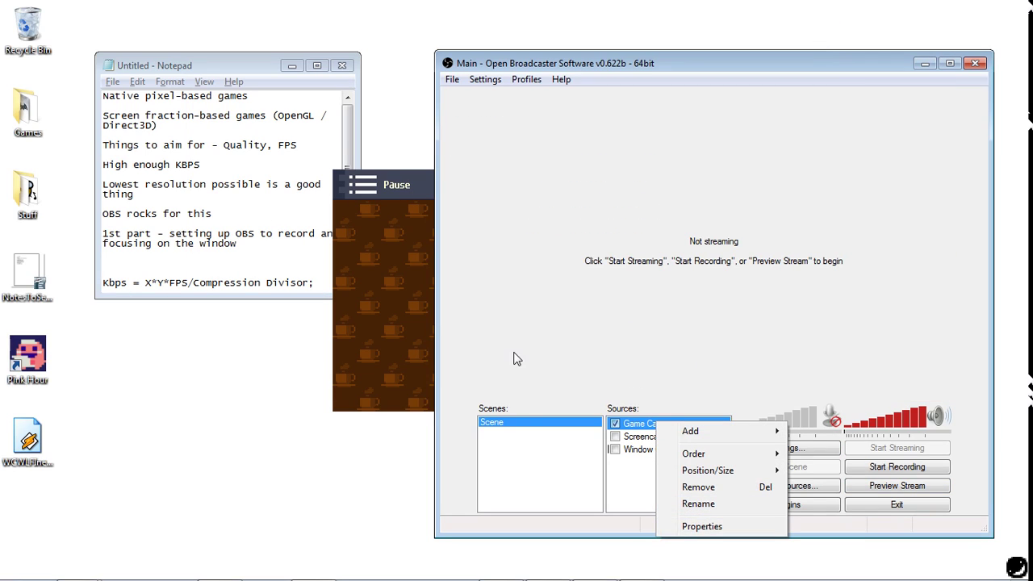
{"action": "left_click", "coordinate": [726, 528]}
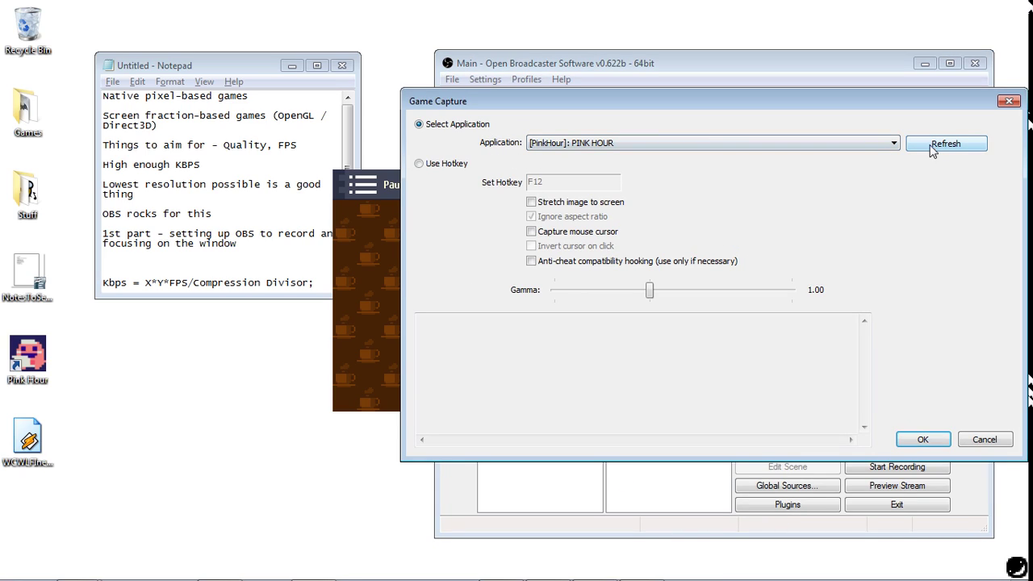
{"action": "left_click", "coordinate": [892, 146]}
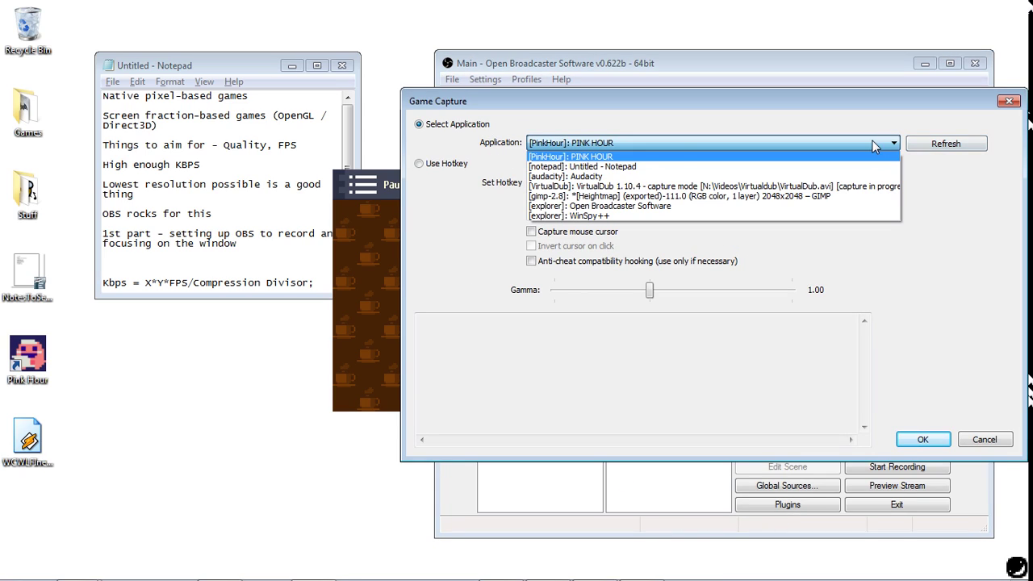
{"action": "left_click", "coordinate": [581, 109]}
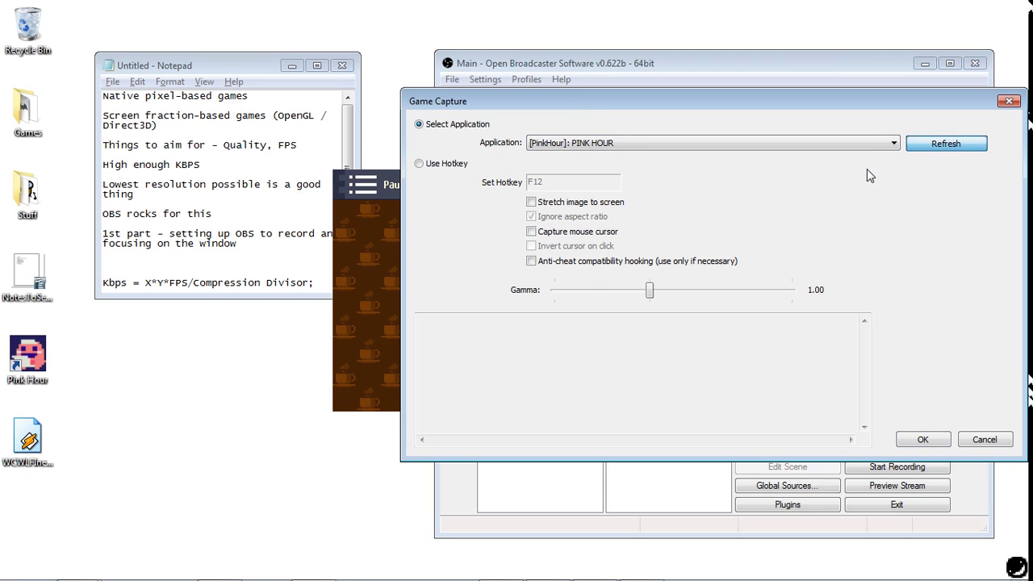
{"action": "left_click", "coordinate": [923, 440]}
Step: Start the stream preview and check that the Pink Hour pause menu fills the frame
{"action": "left_click", "coordinate": [897, 485]}
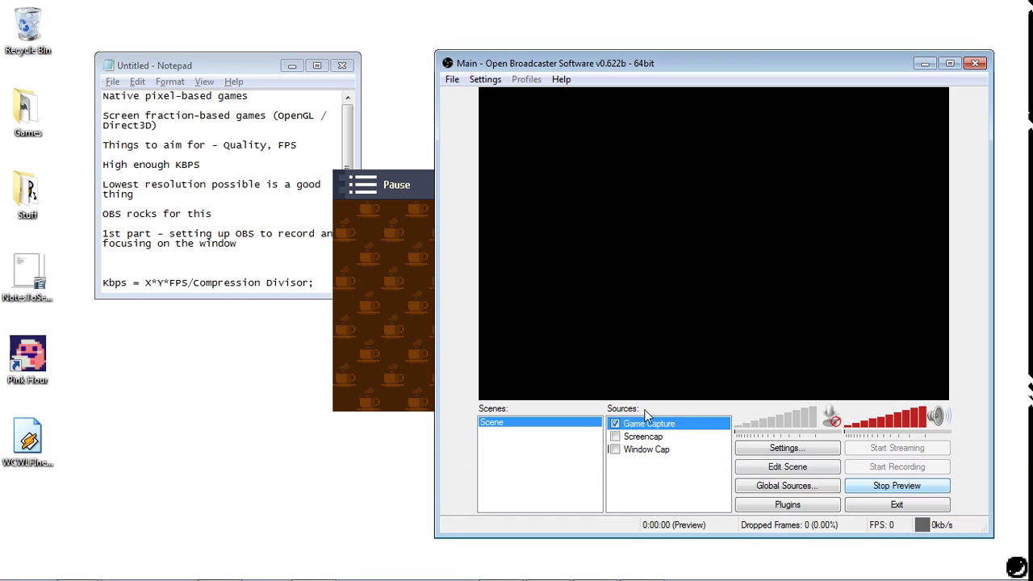
{"action": "left_click", "coordinate": [418, 304]}
{"action": "left_click", "coordinate": [747, 379]}
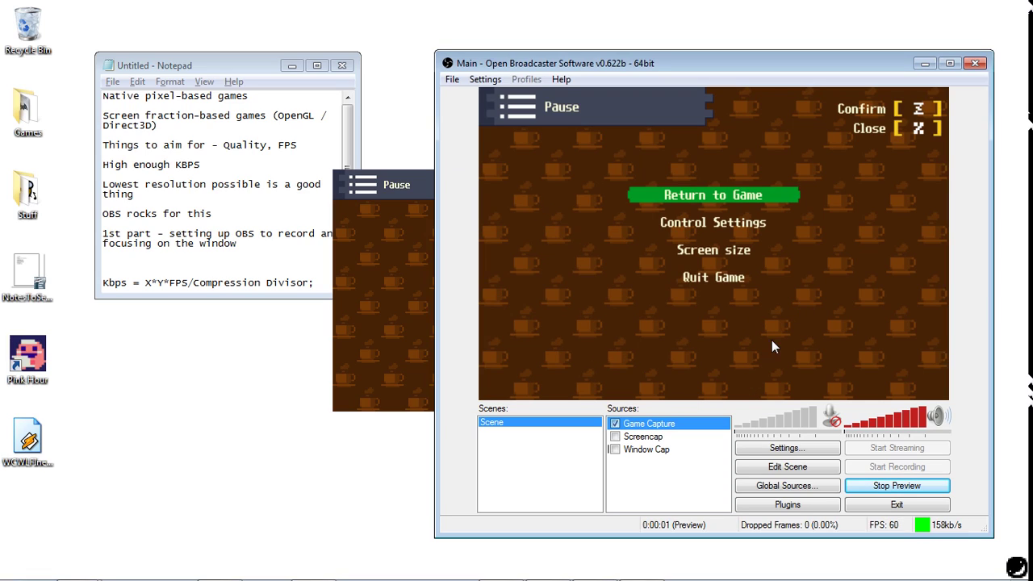